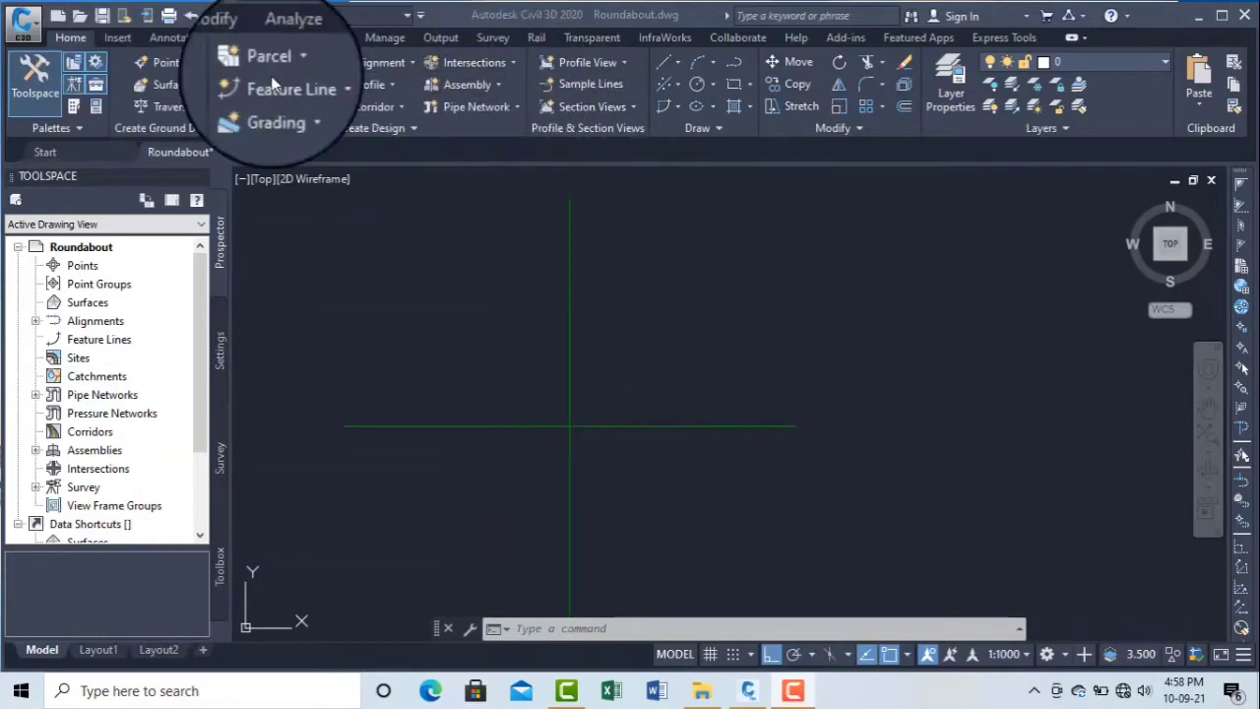
click(511, 63)
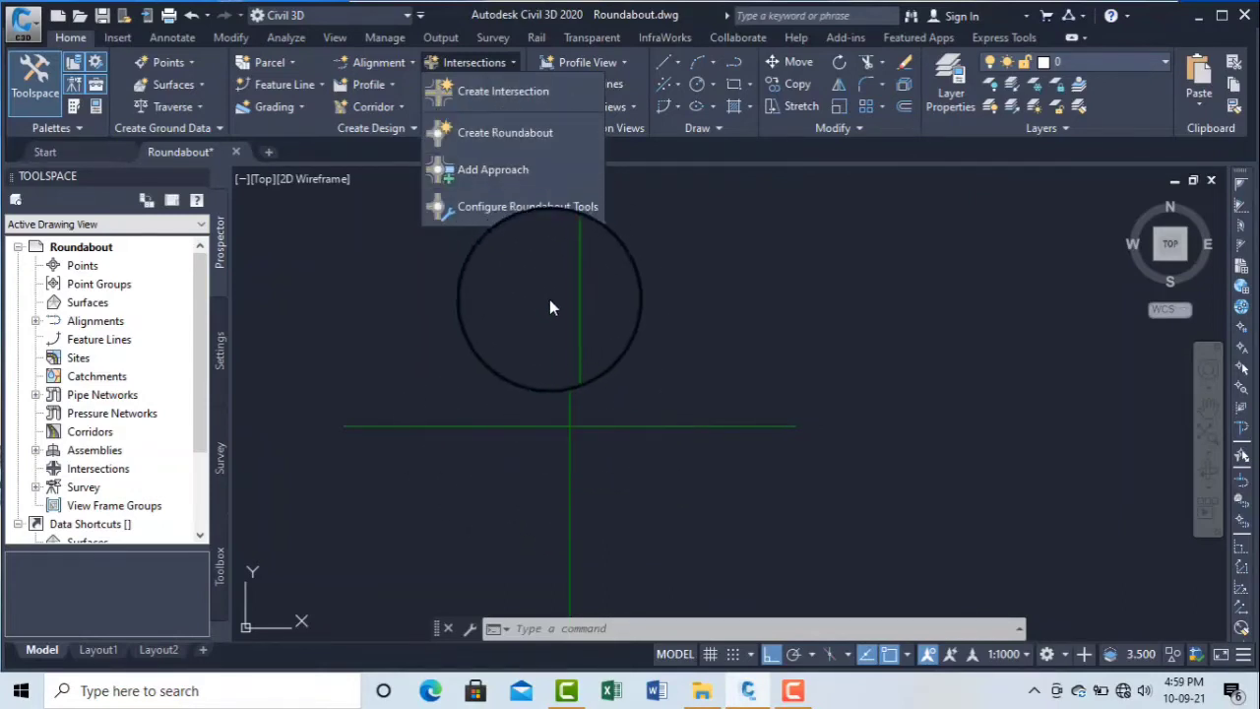
click(596, 355)
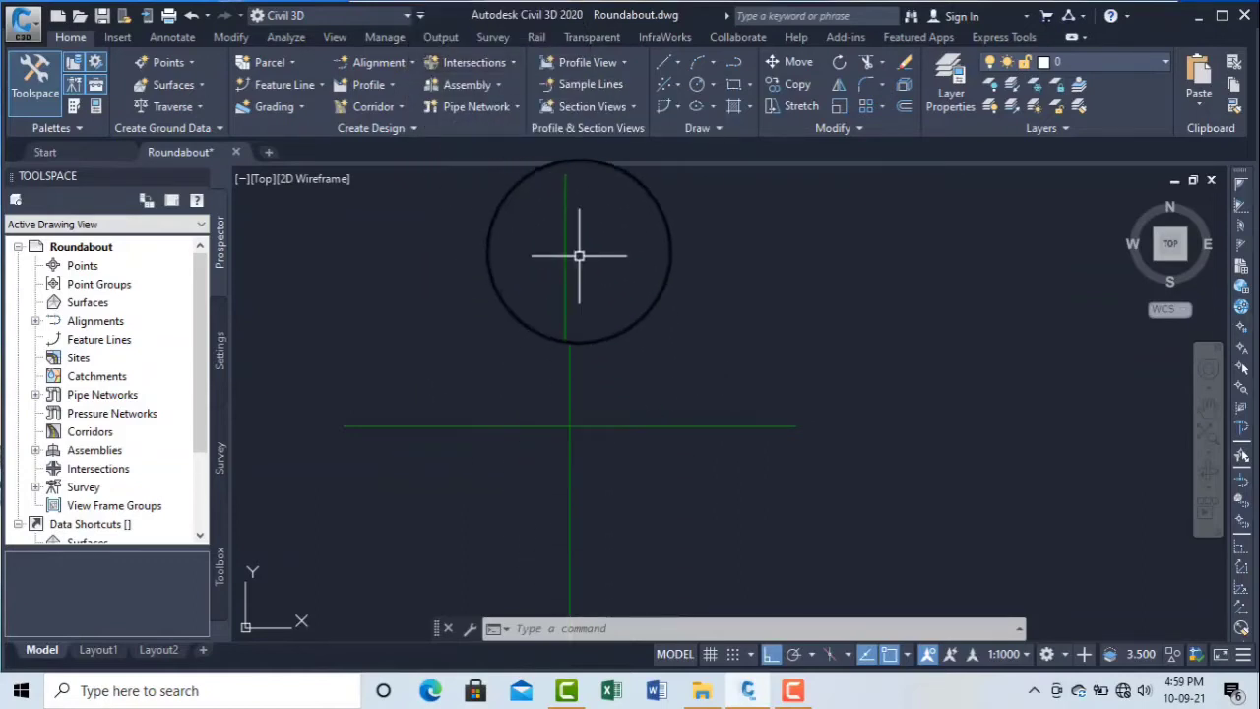
mouse_move(582, 232)
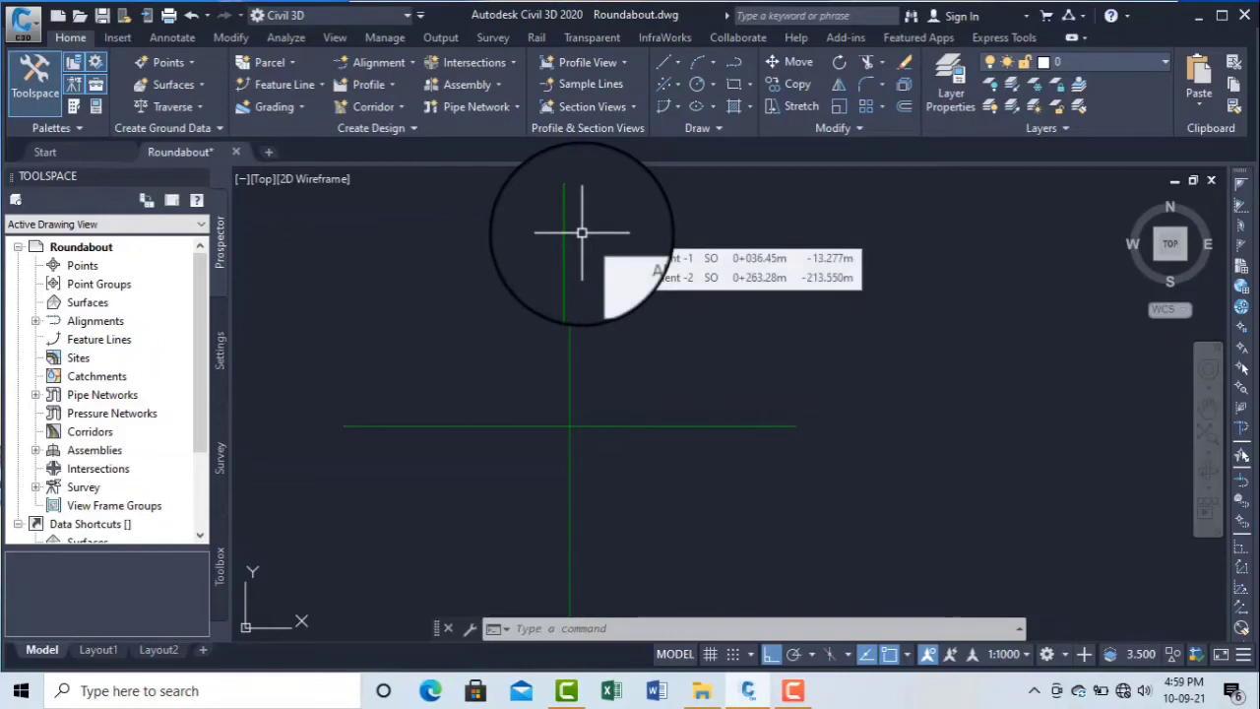
Start a new roundabout based on the FHWA 2010: Rural Double Lane Roundabout standard.
click(507, 64)
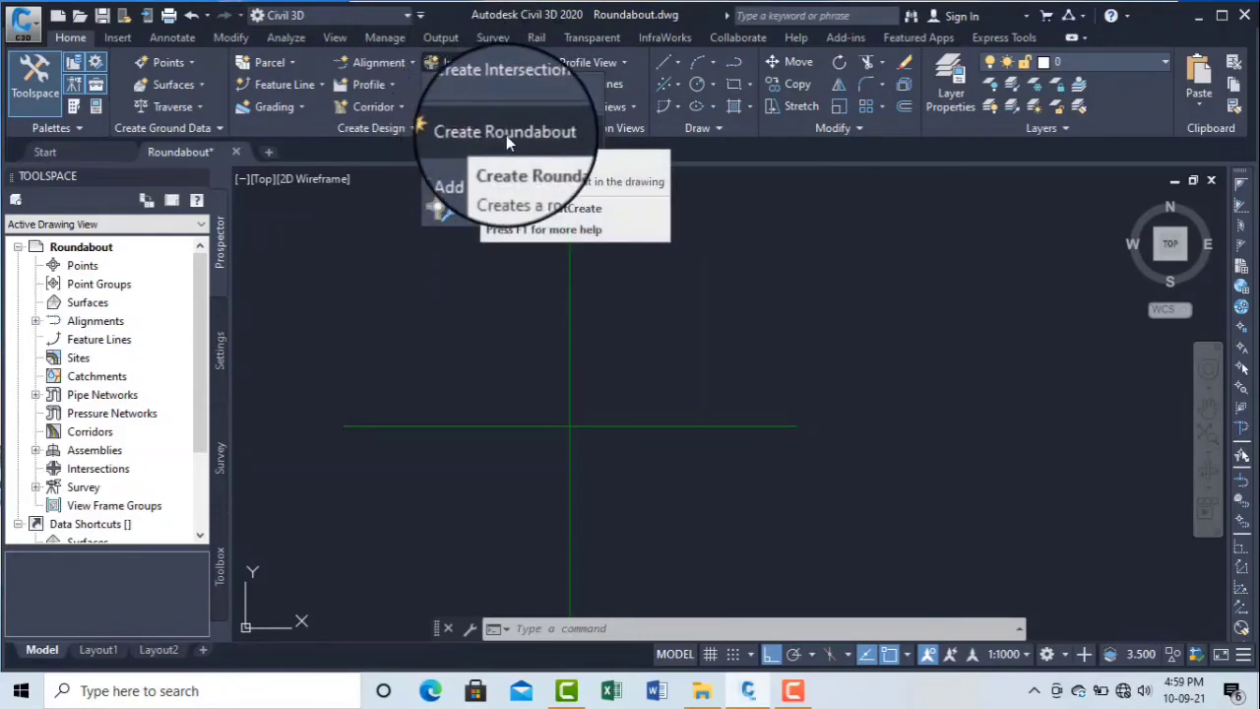
click(507, 138)
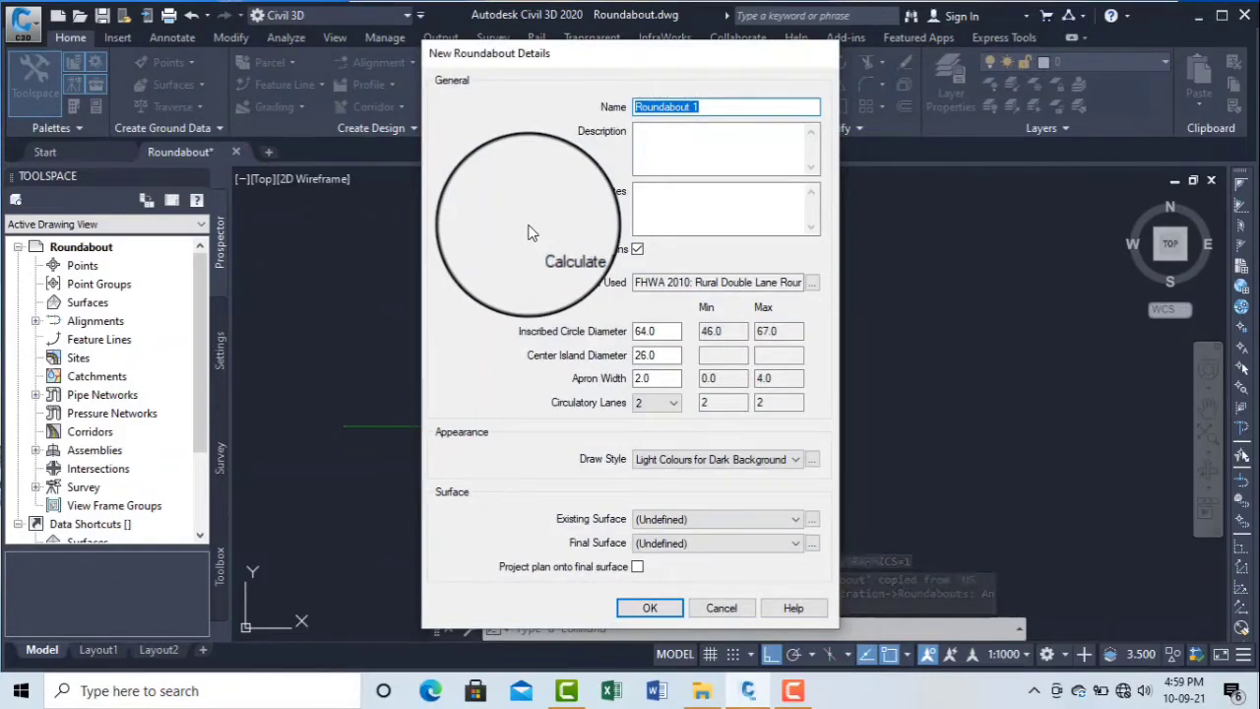
click(812, 283)
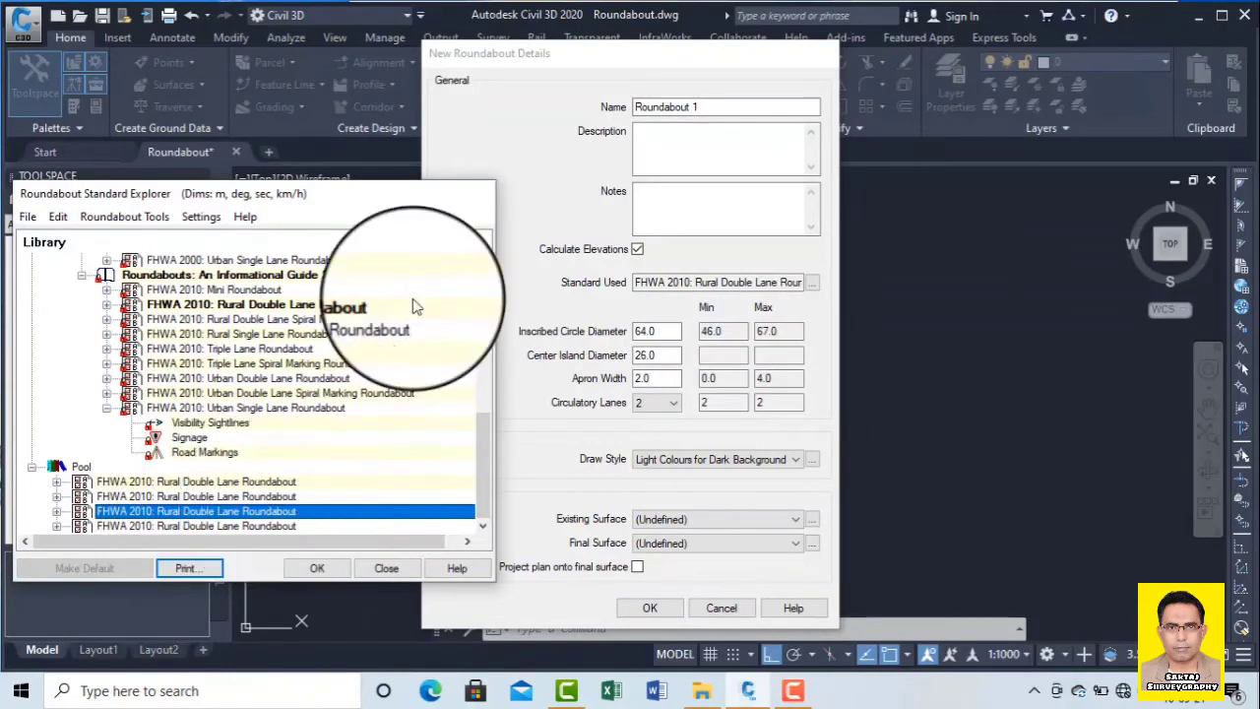
click(315, 569)
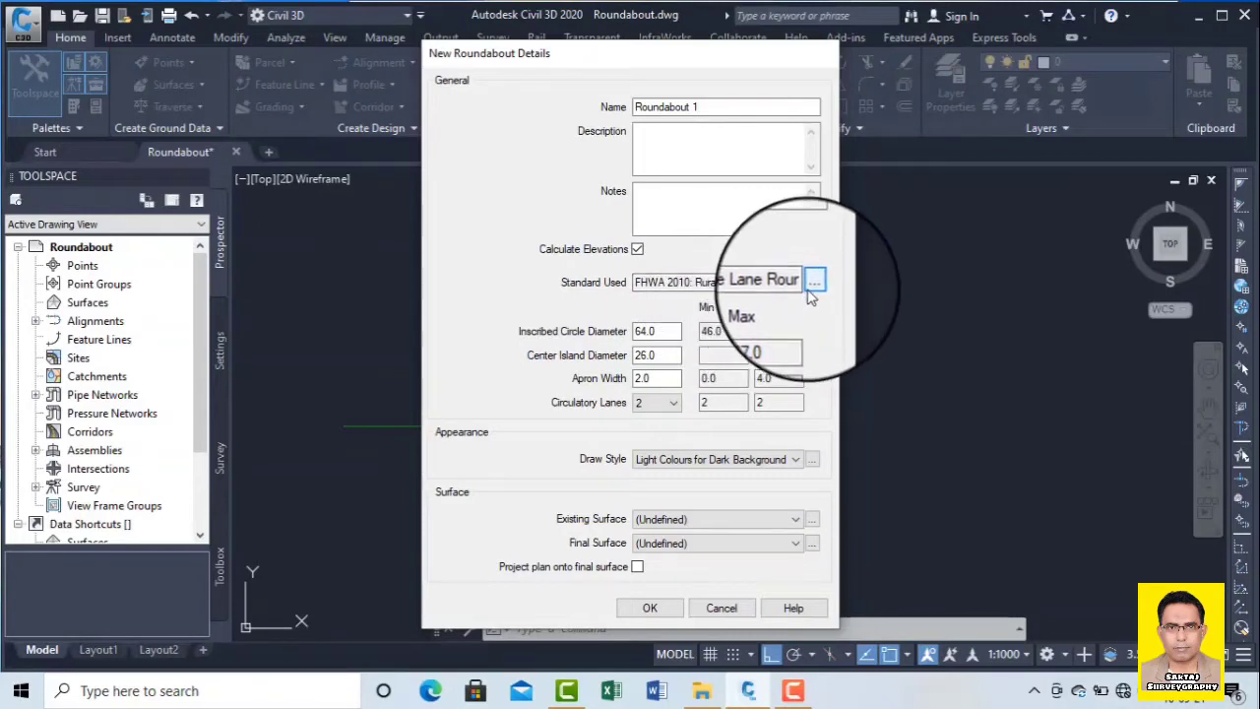
Name the roundabout Manama and reapply the FHWA 2010: Rural Double Lane Roundabout standard from the pool.
double_click(663, 331)
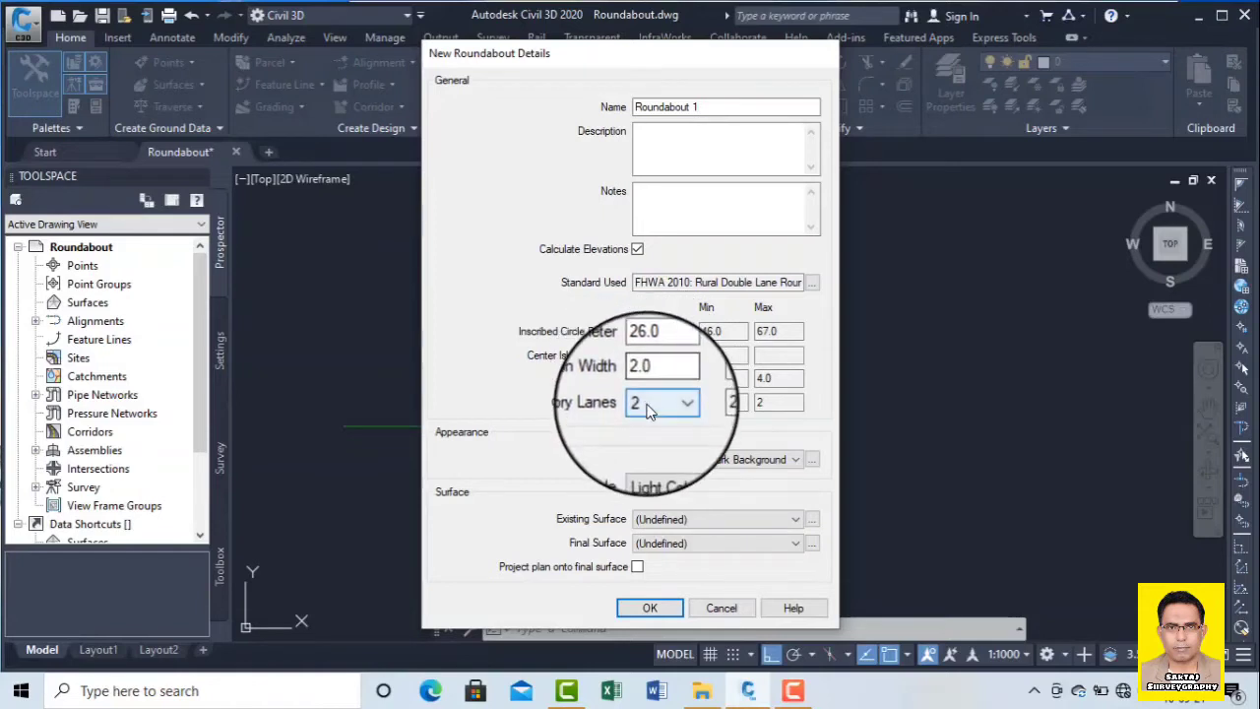
click(645, 419)
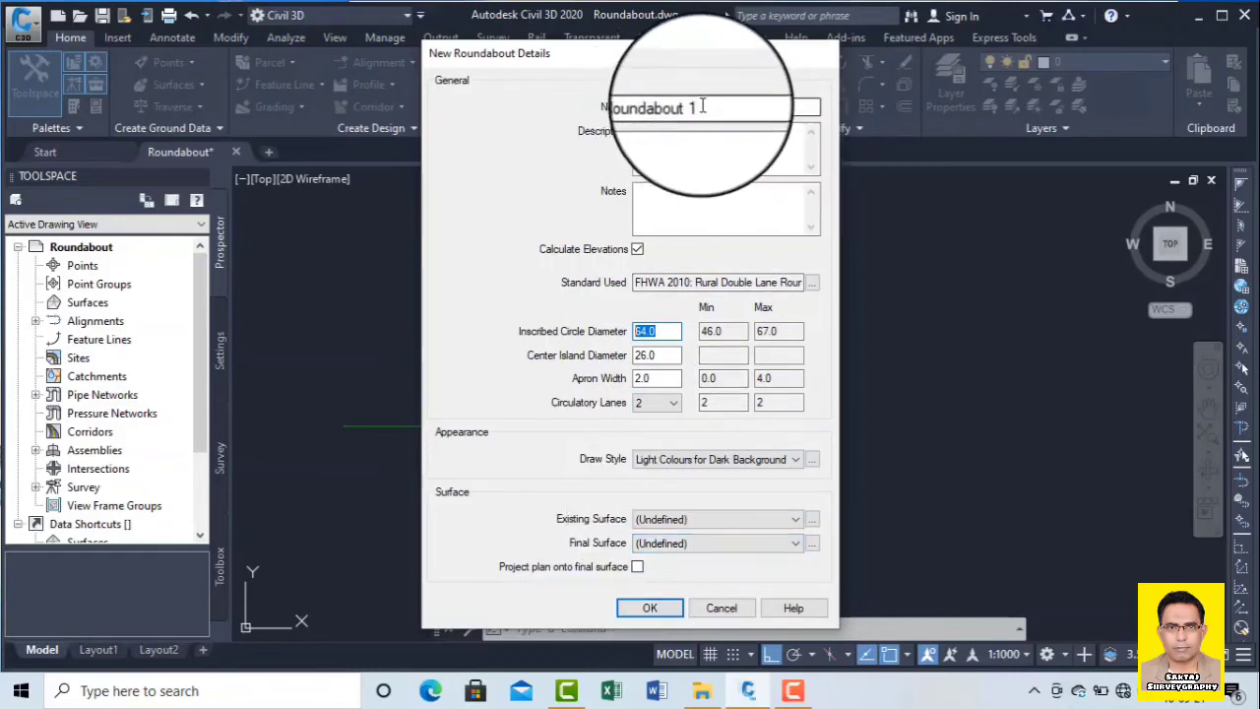
drag(703, 107, 603, 111)
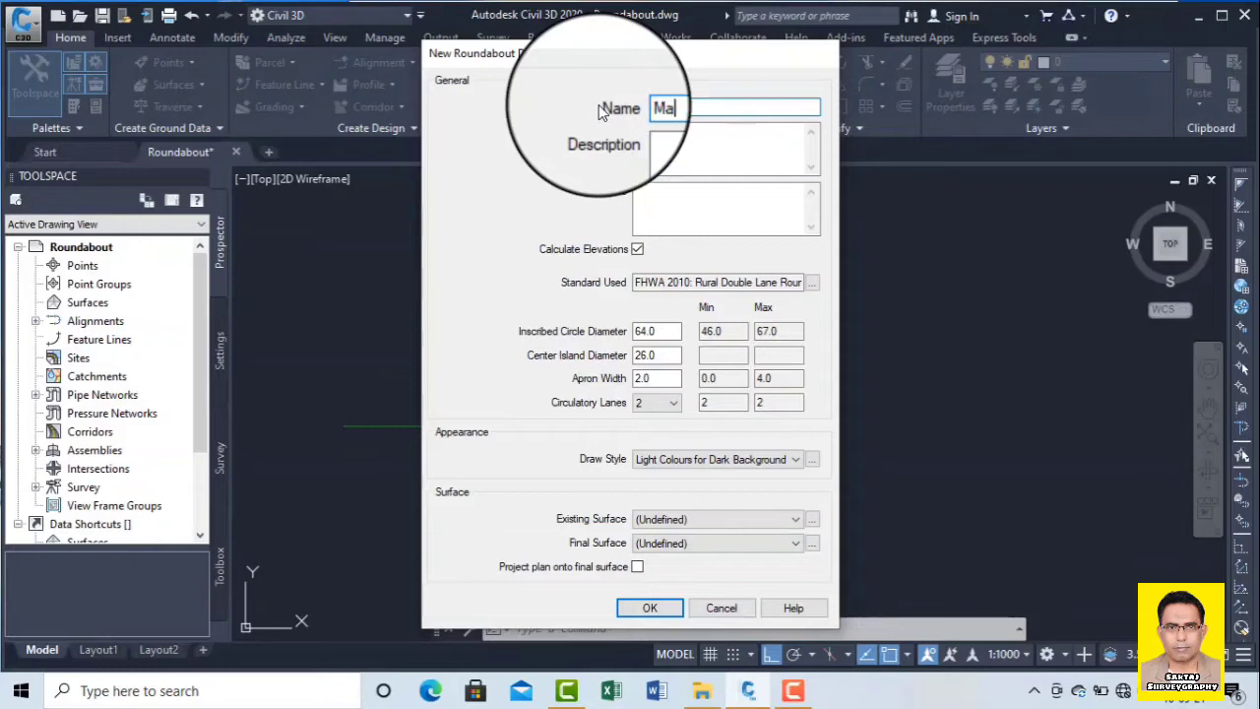
text(Manama)
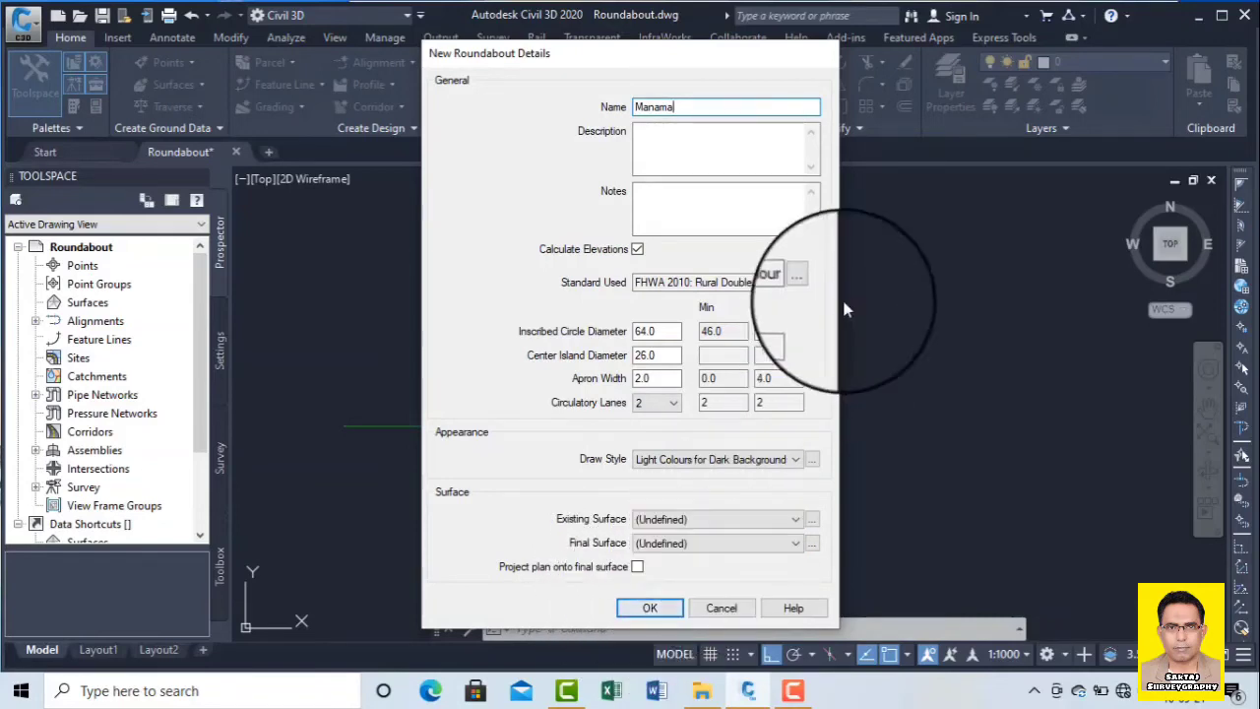
click(812, 283)
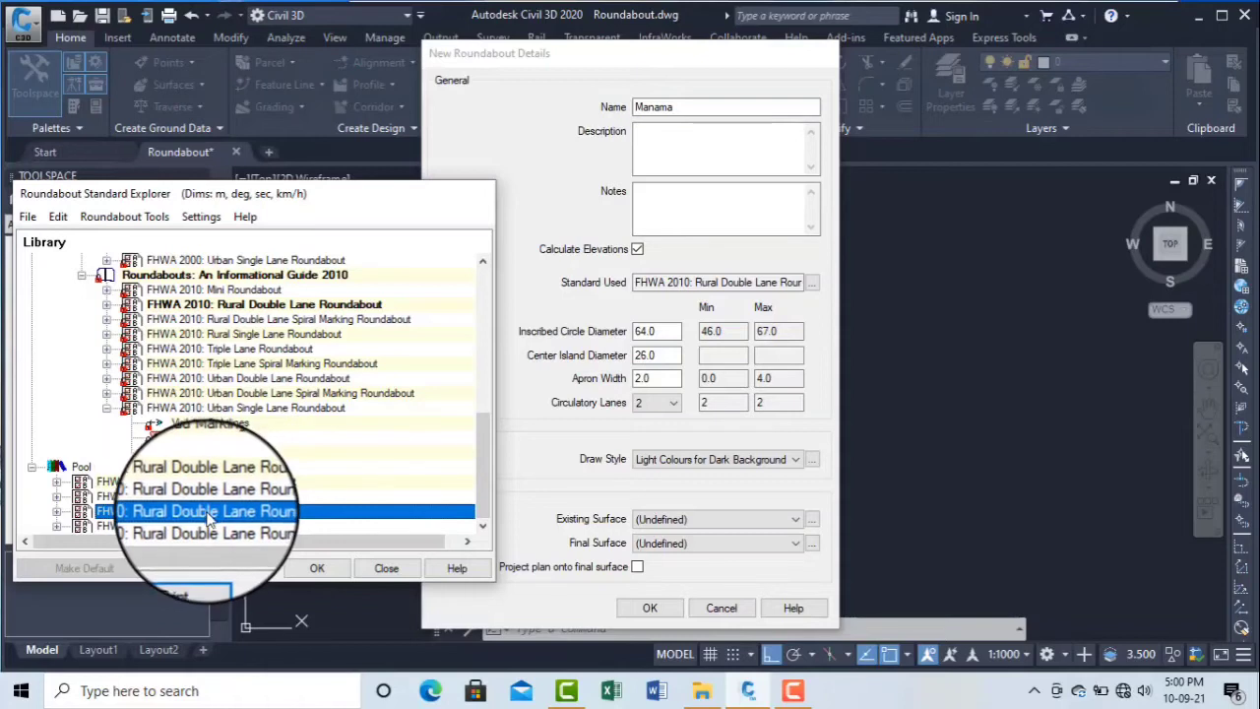
click(317, 571)
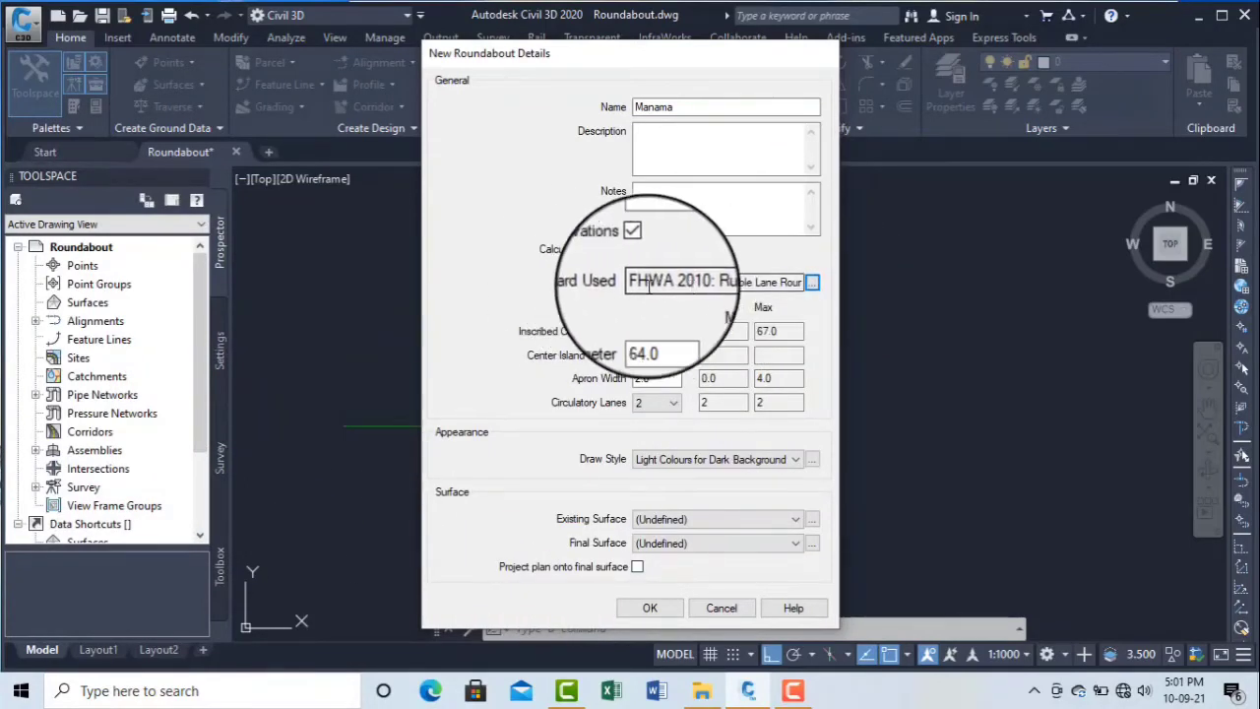
Accept the roundabout details and place its center at the crossing of the two alignments.
click(648, 612)
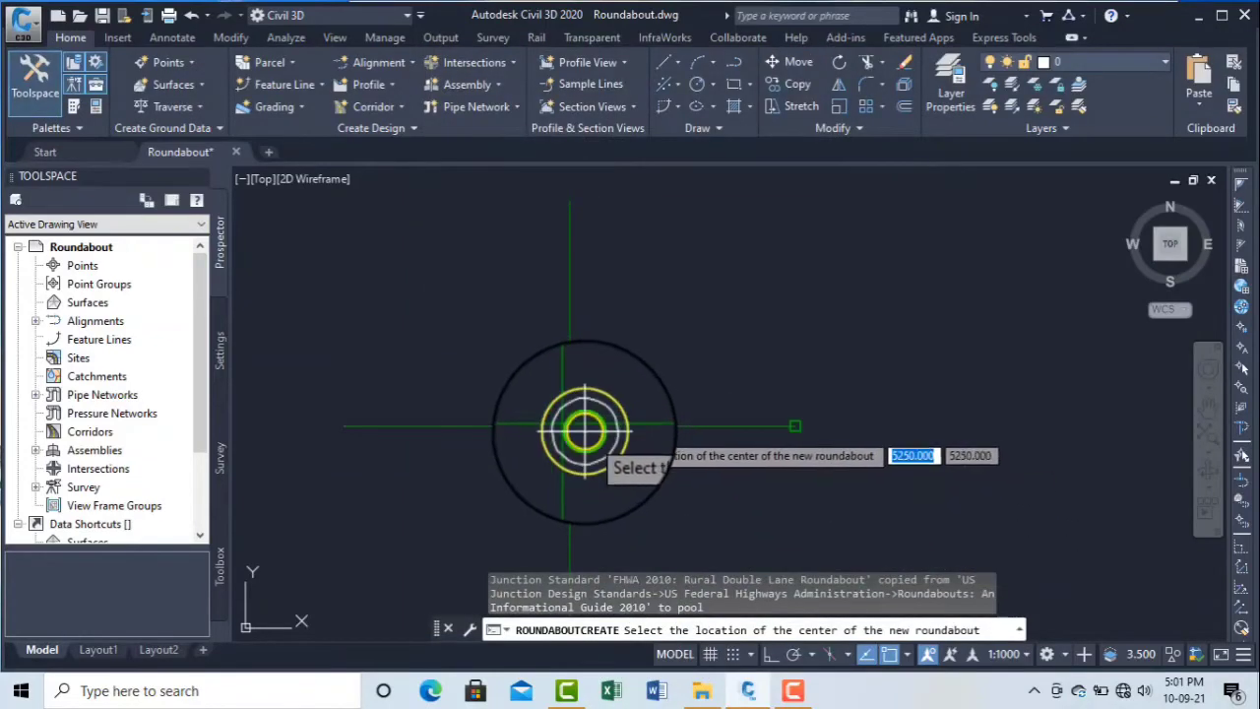
scroll(571, 428, up, 6)
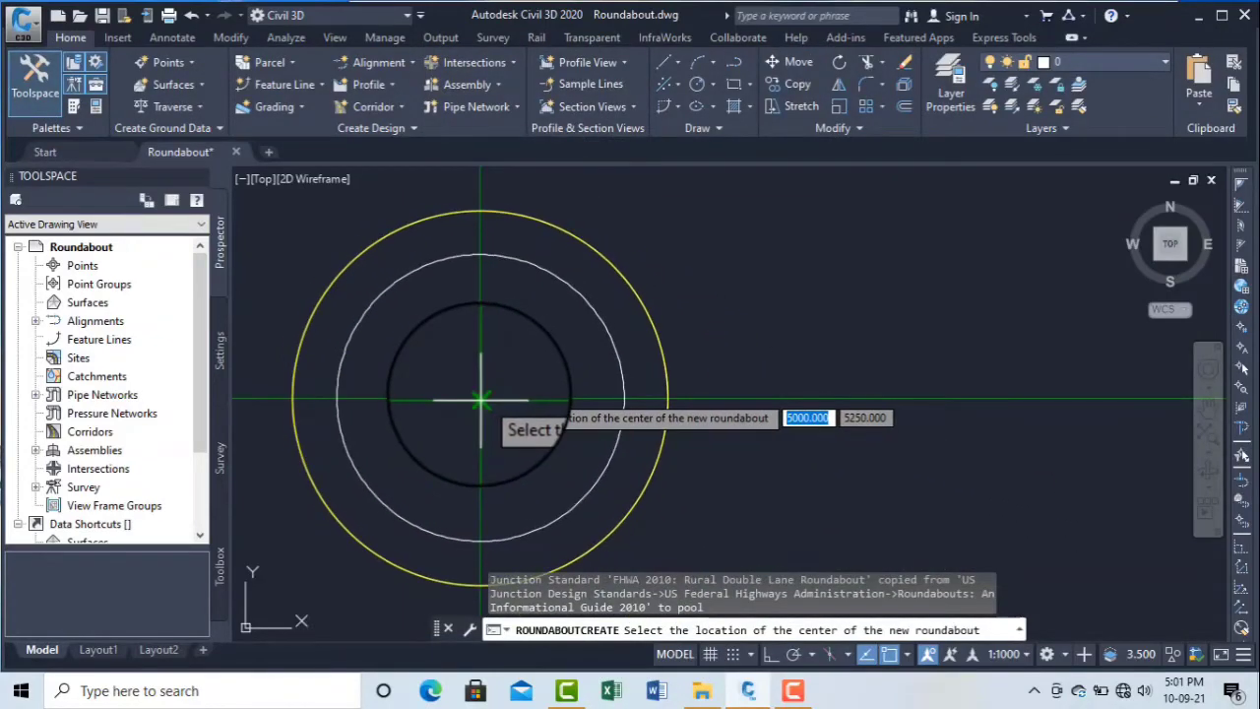
click(480, 401)
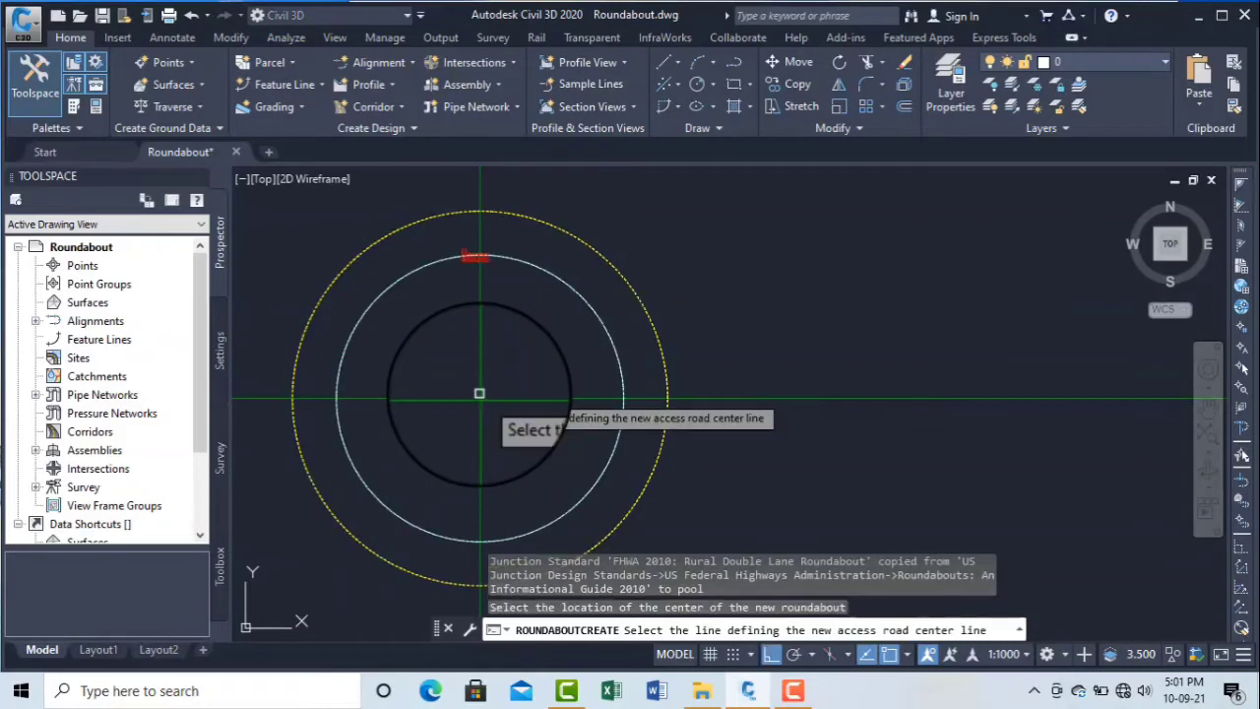
Add a south arm along the vertical alignment with approaching and departing lane widths of 4.
scroll(477, 260, up, 3)
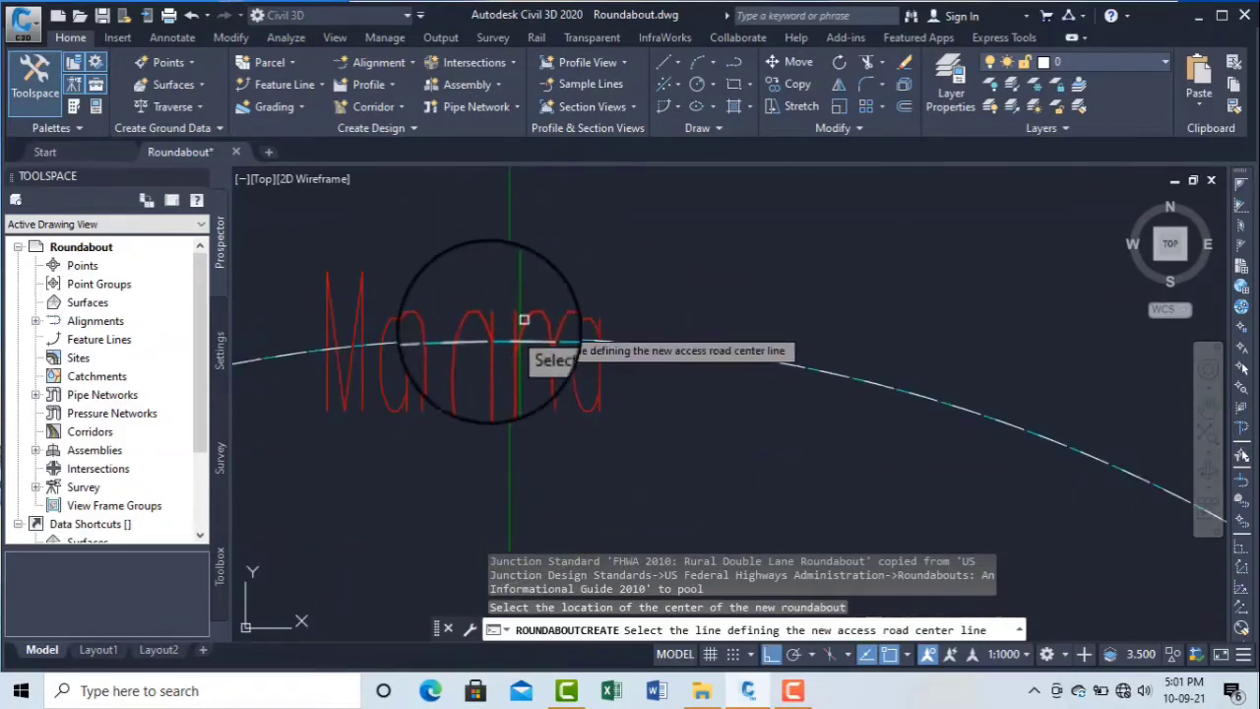
scroll(566, 317, down, 5)
scroll(587, 306, down, 4)
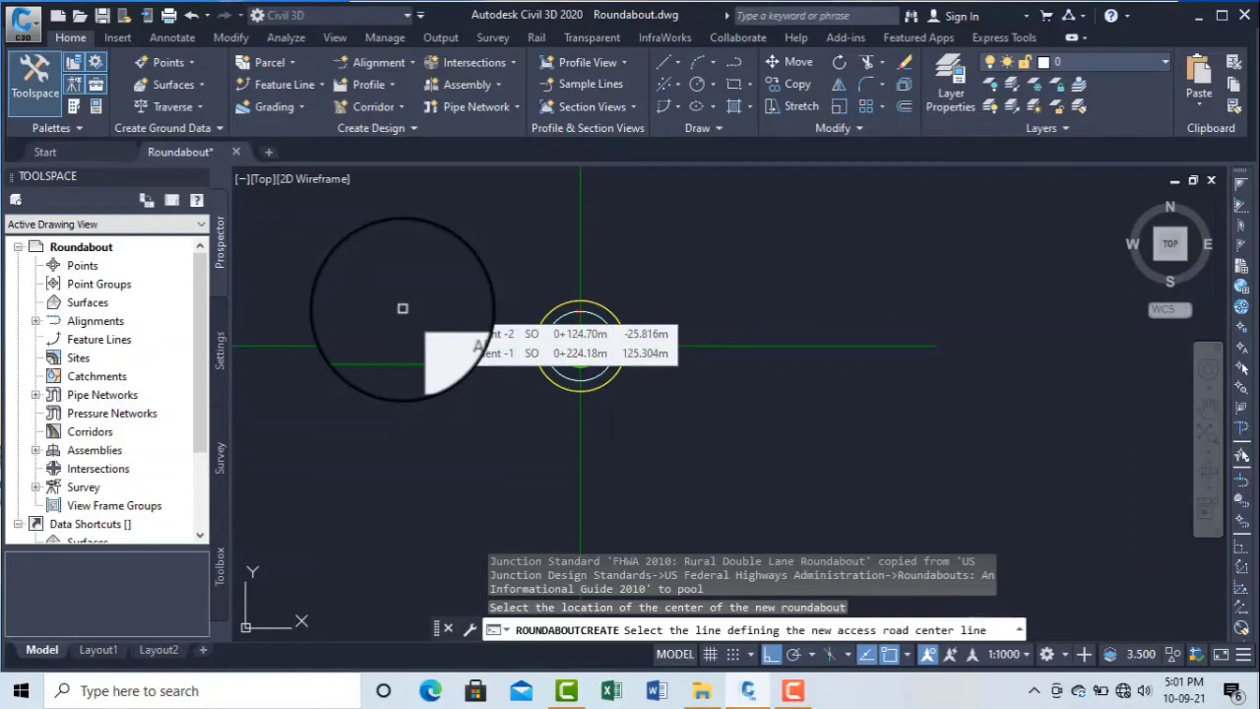
mouse_move(533, 296)
middle_down()
mouse_move(753, 362)
mouse_move(811, 365)
middle_up()
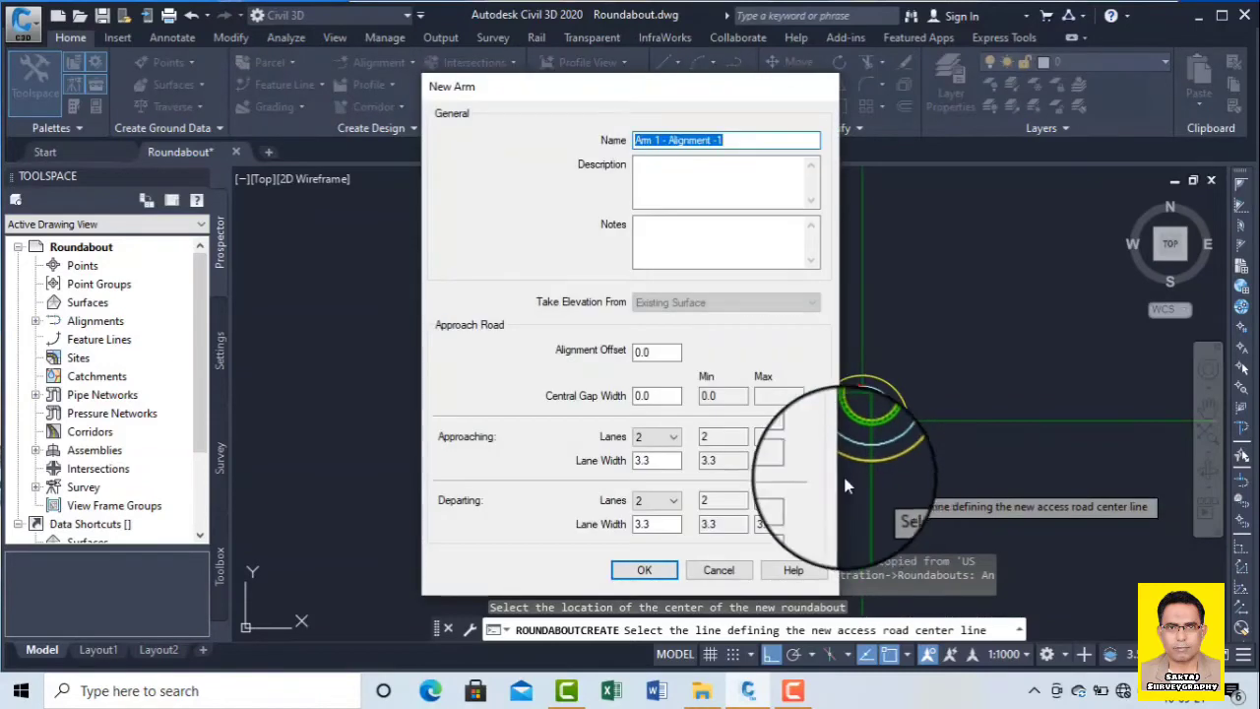
double_click(656, 459)
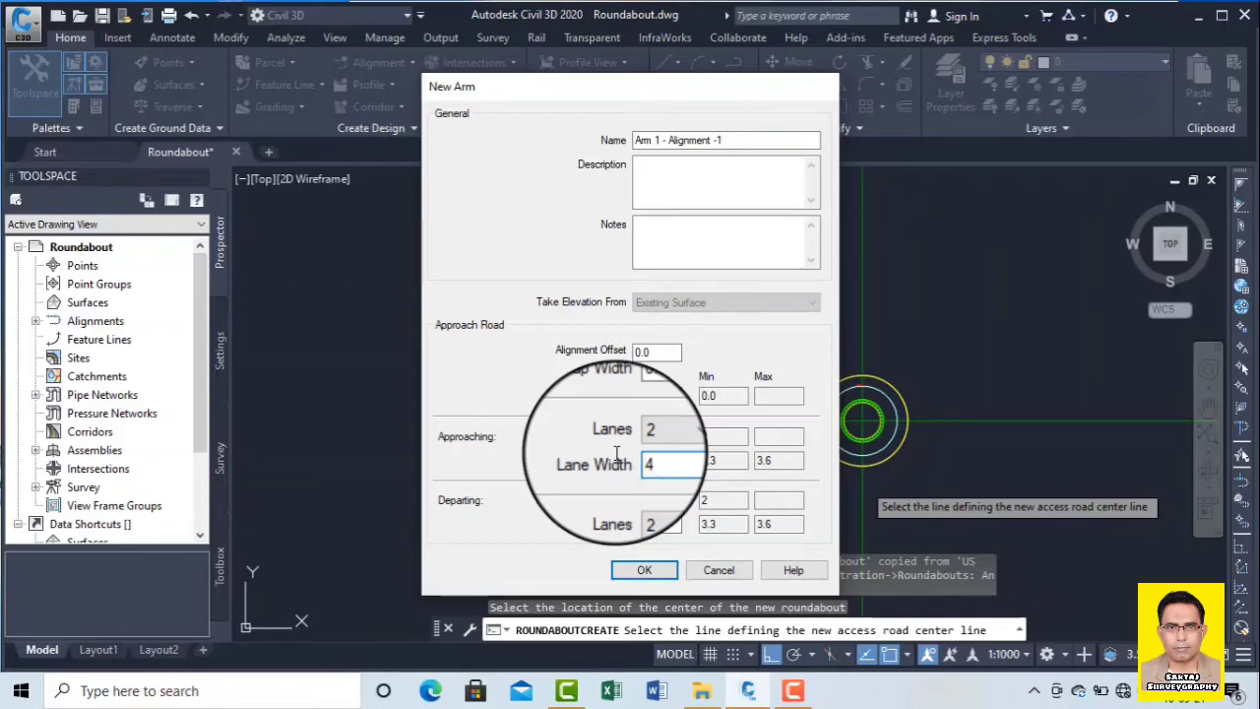
click(675, 524)
drag(677, 525, 599, 530)
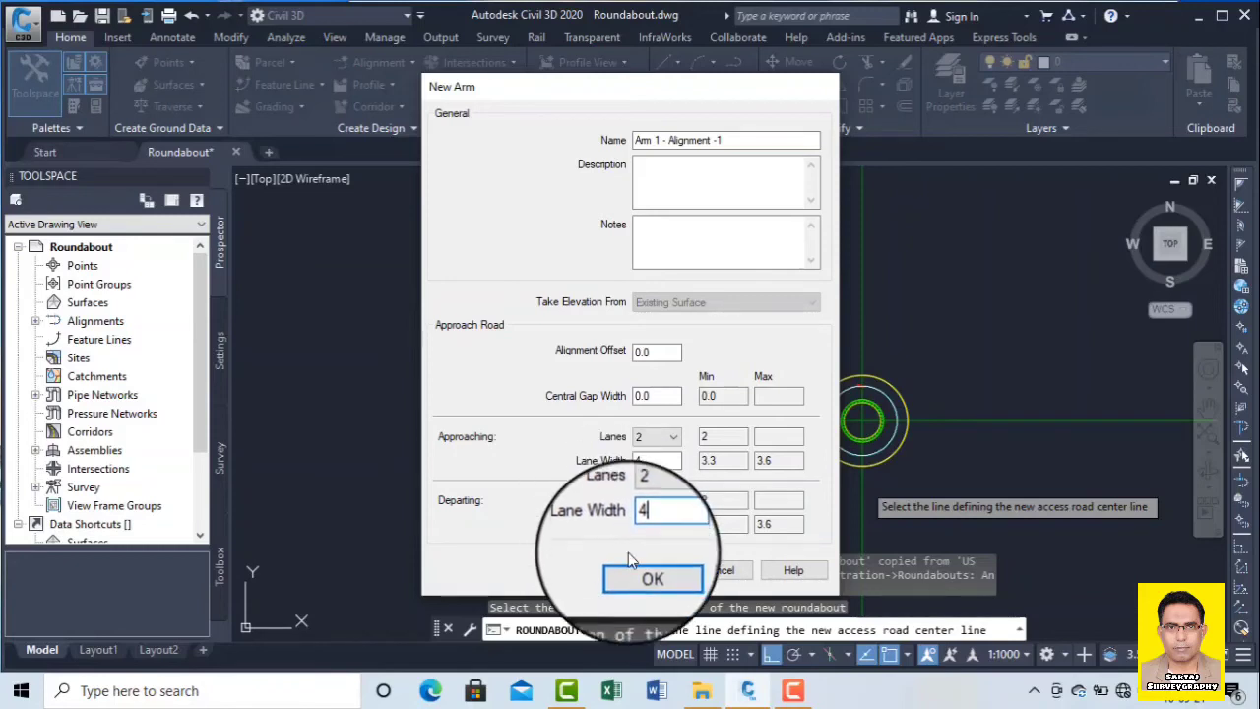
double_click(654, 140)
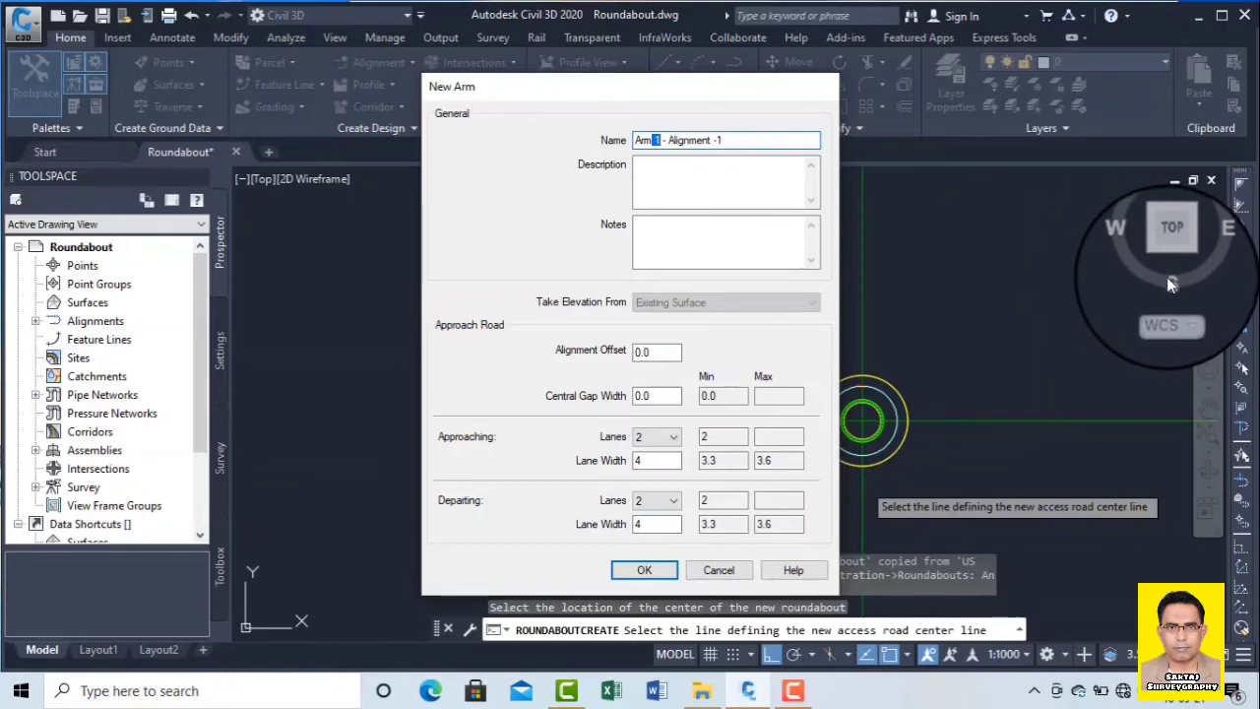
click(650, 572)
Examine the south arm's name label and its road geometry.
scroll(876, 443, up, 6)
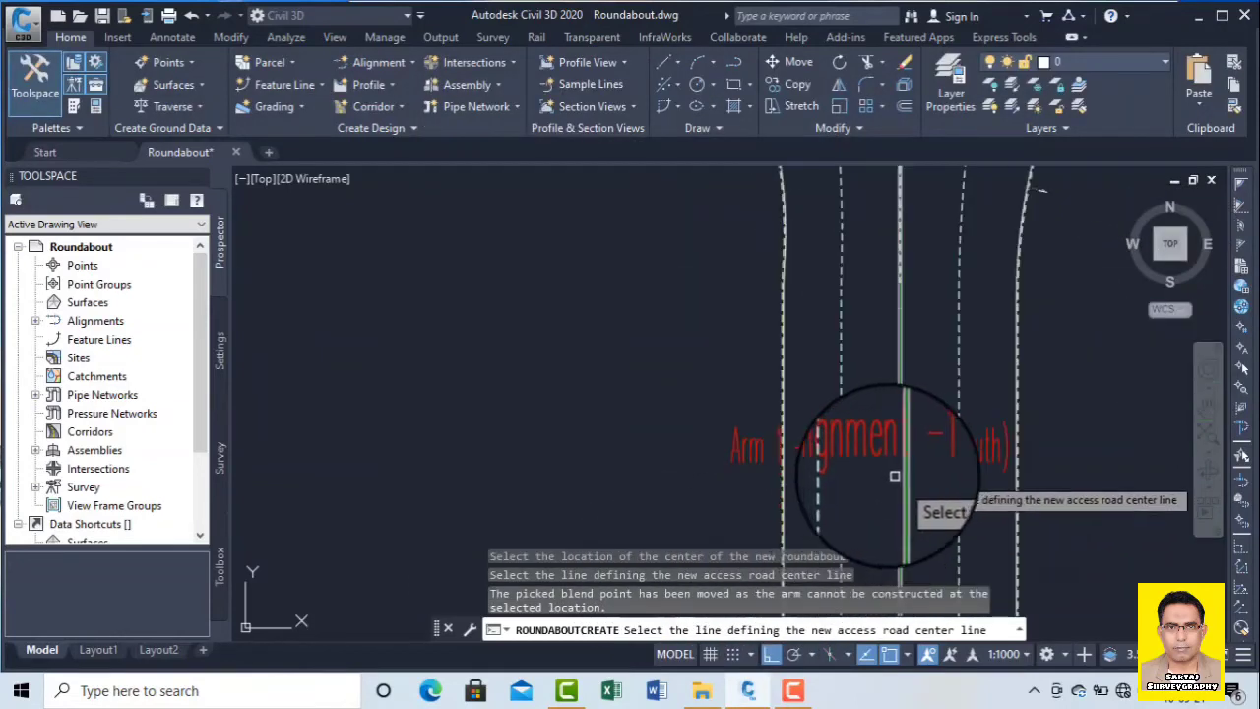
scroll(647, 385, up, 4)
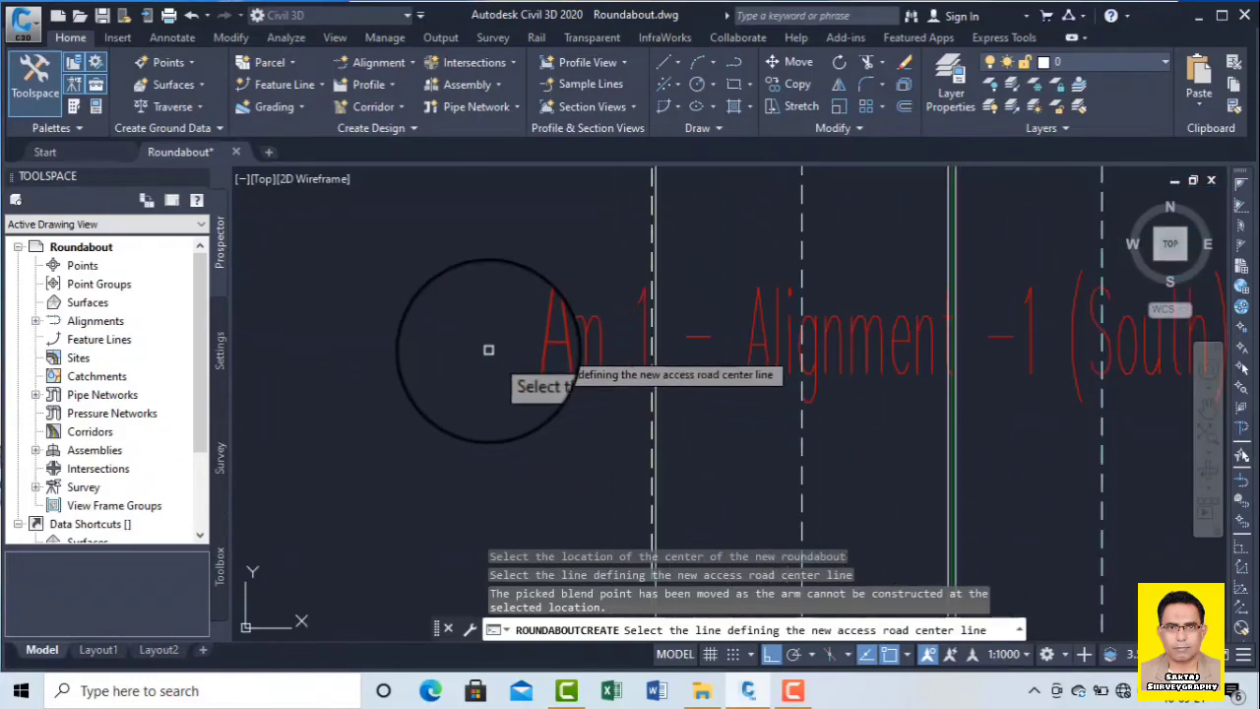
scroll(488, 349, down, 2)
scroll(924, 352, up, 4)
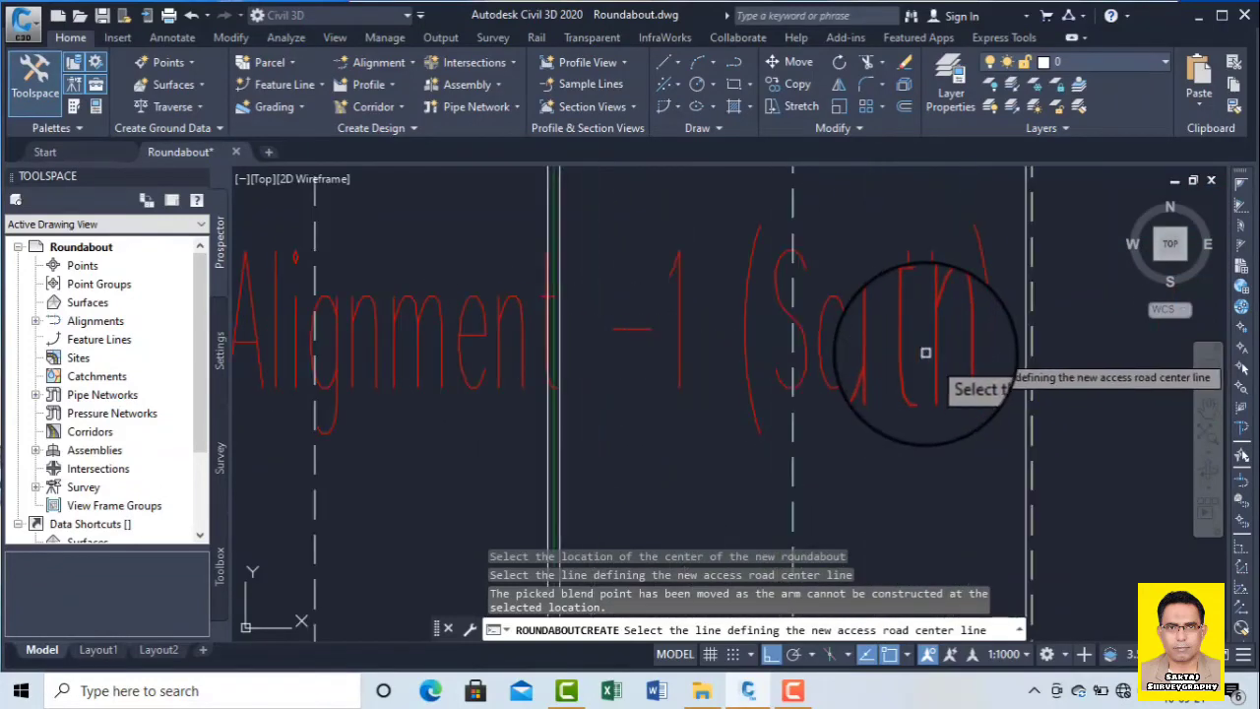
scroll(926, 352, down, 5)
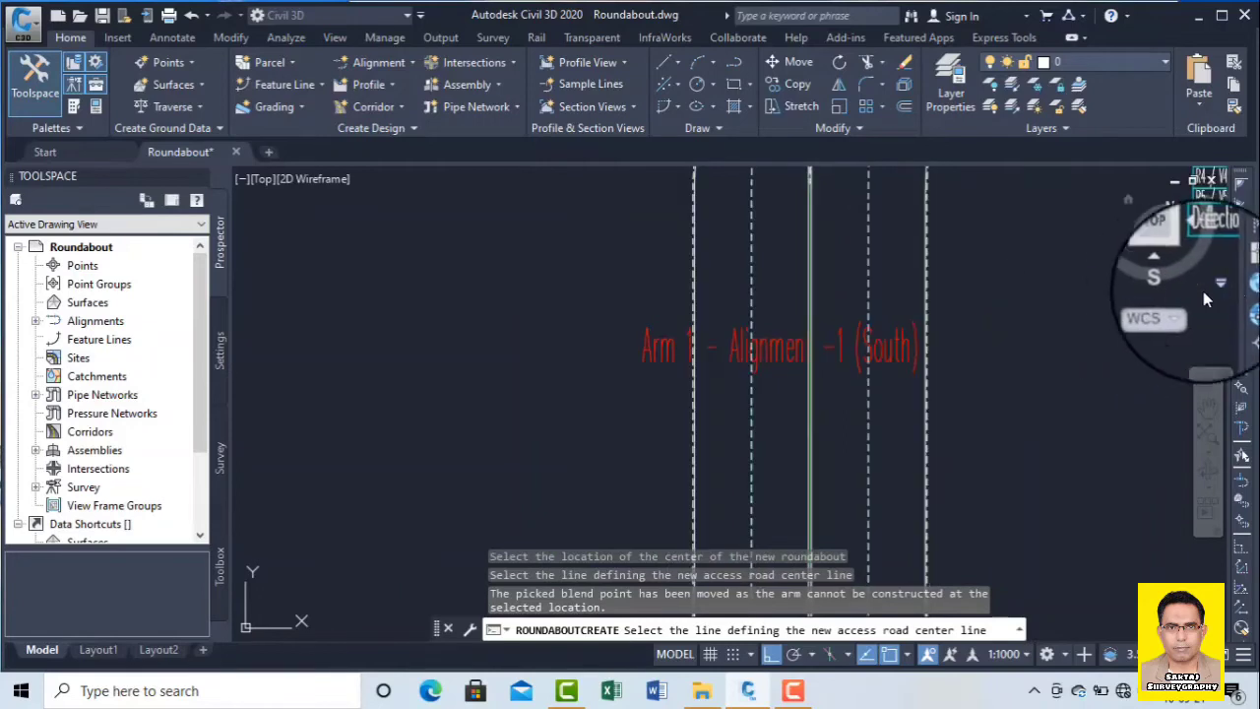
scroll(768, 355, down, 8)
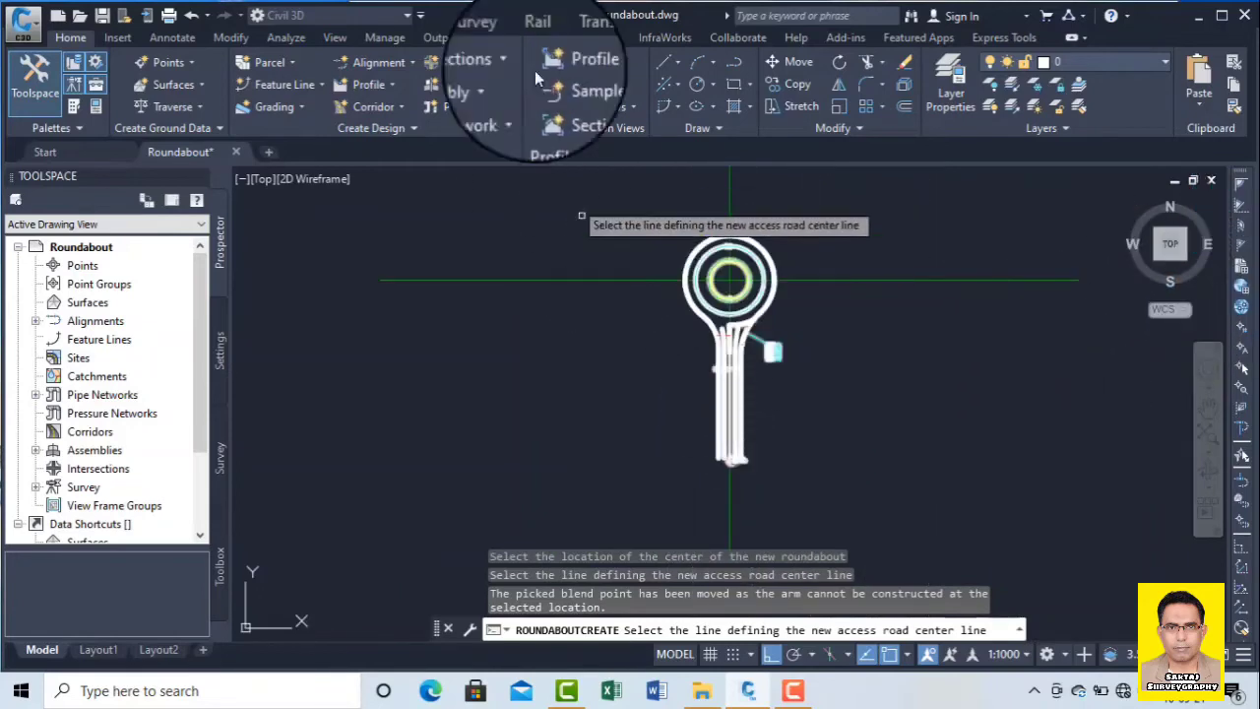
scroll(816, 294, up, 4)
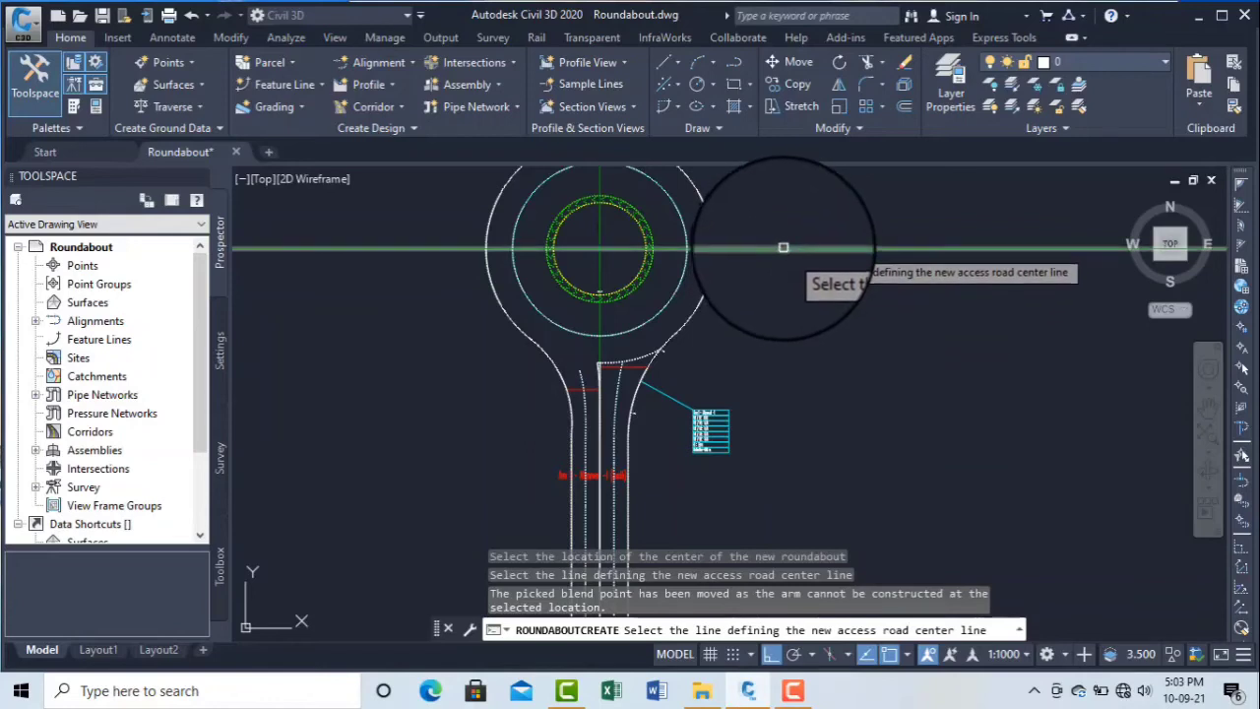
Add an east arm along the horizontal alignment with approaching and departing lane widths of 4.
click(516, 61)
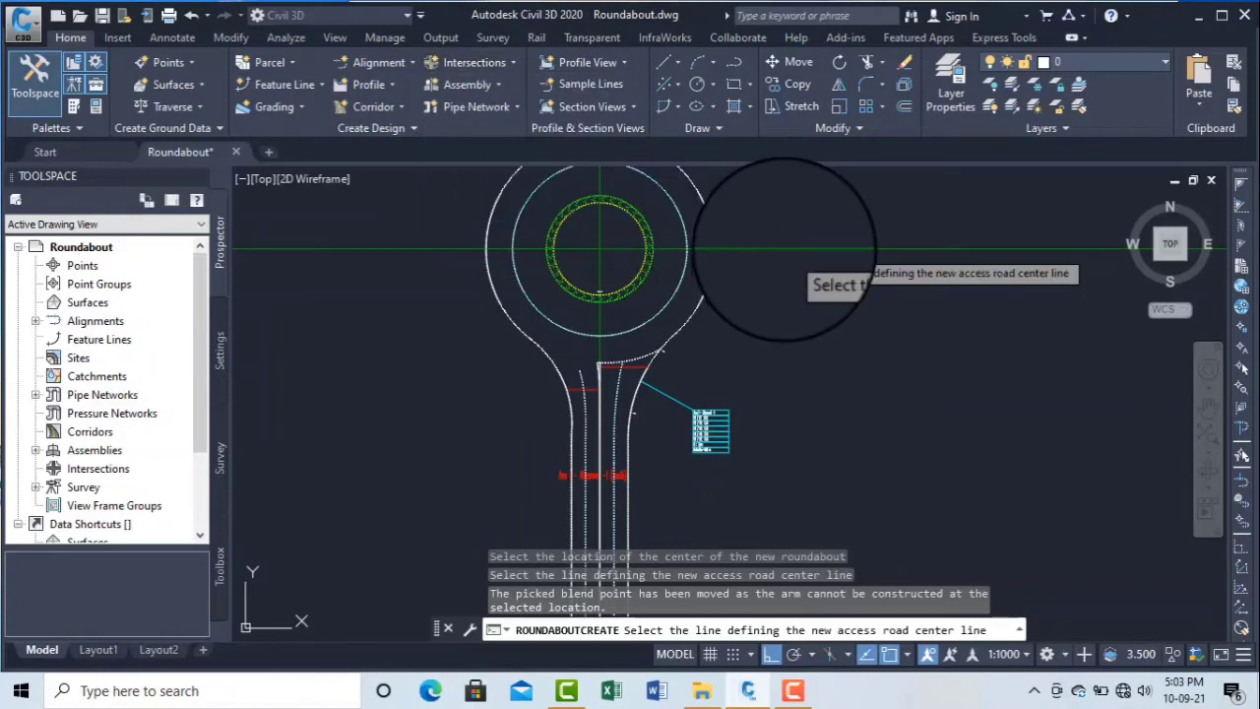
click(783, 248)
double_click(635, 459)
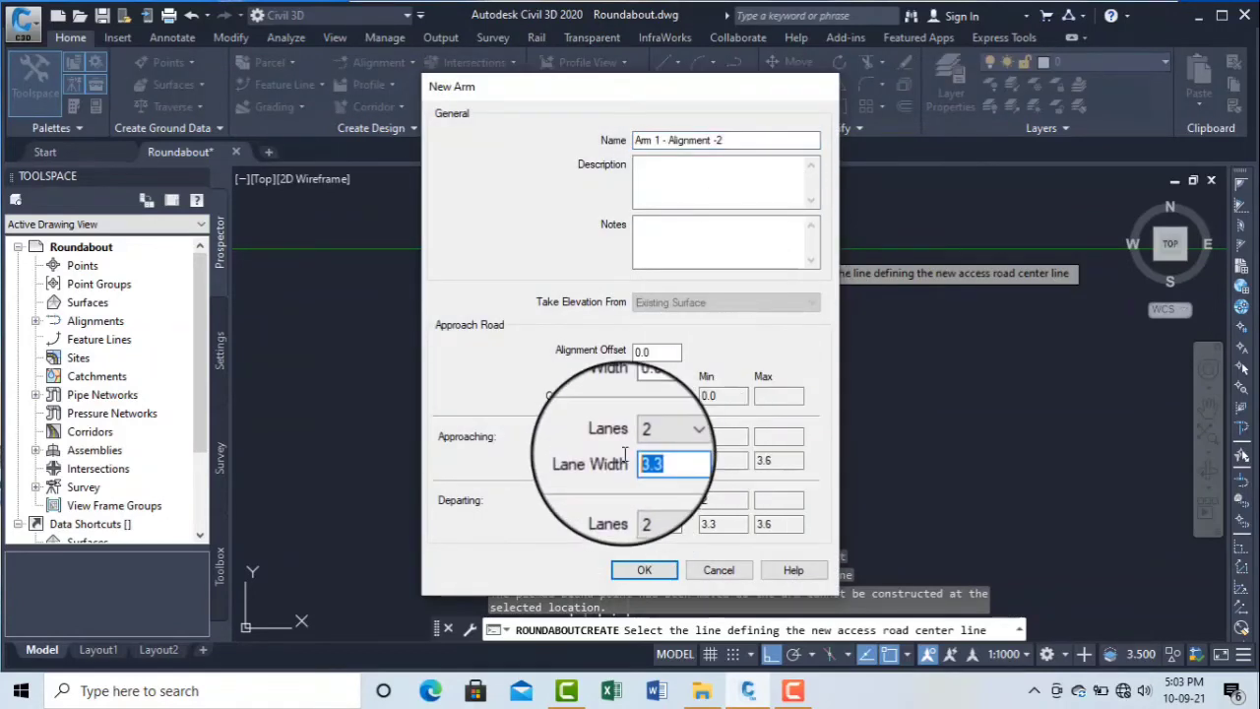
text(4)
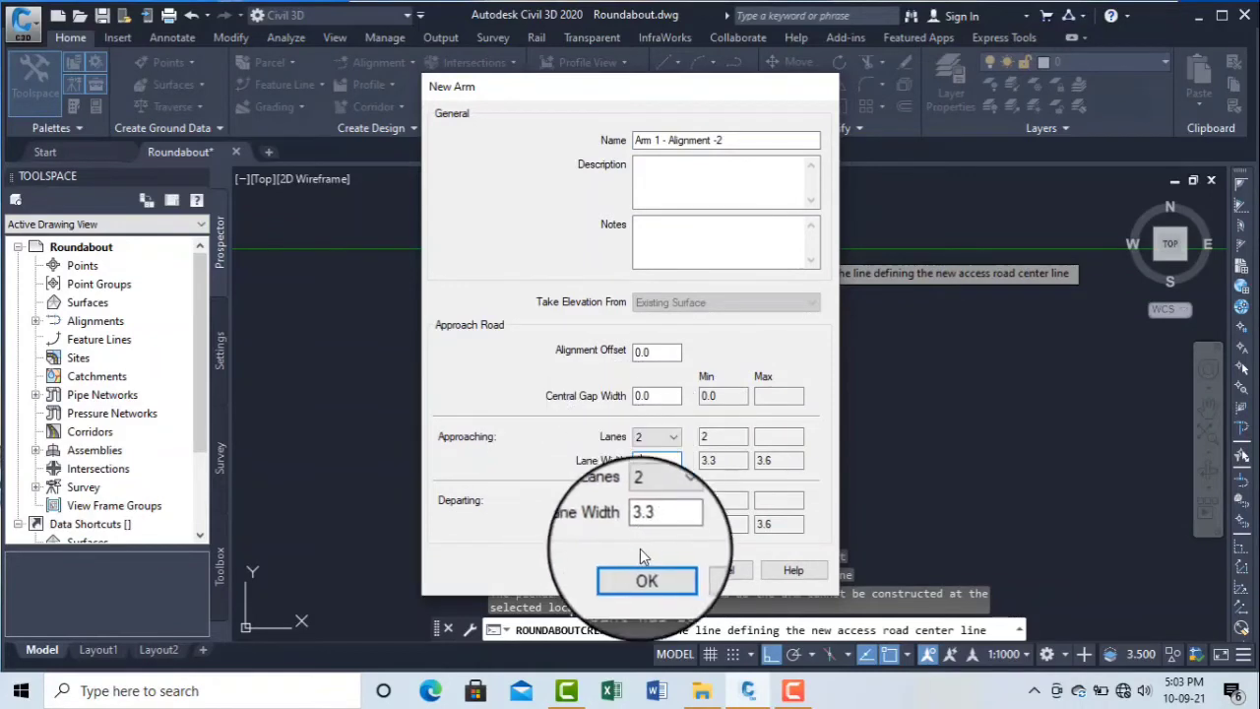
key(Tab)
key(Tab)
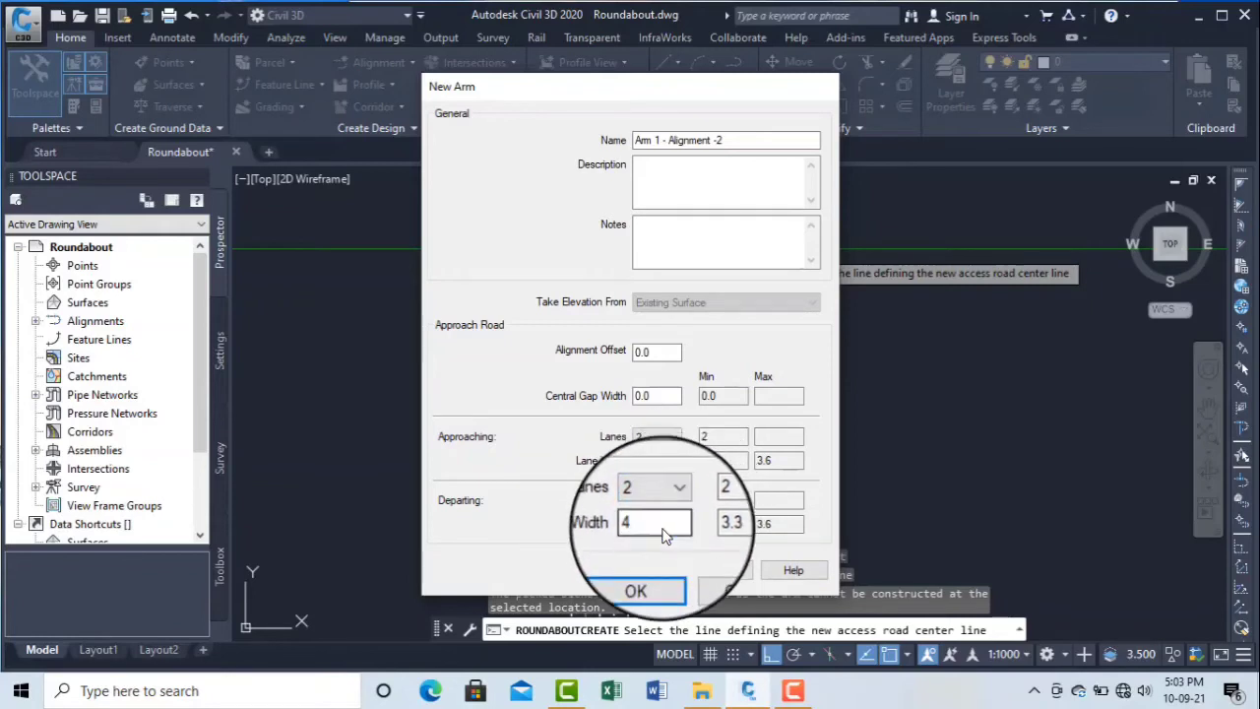
click(673, 443)
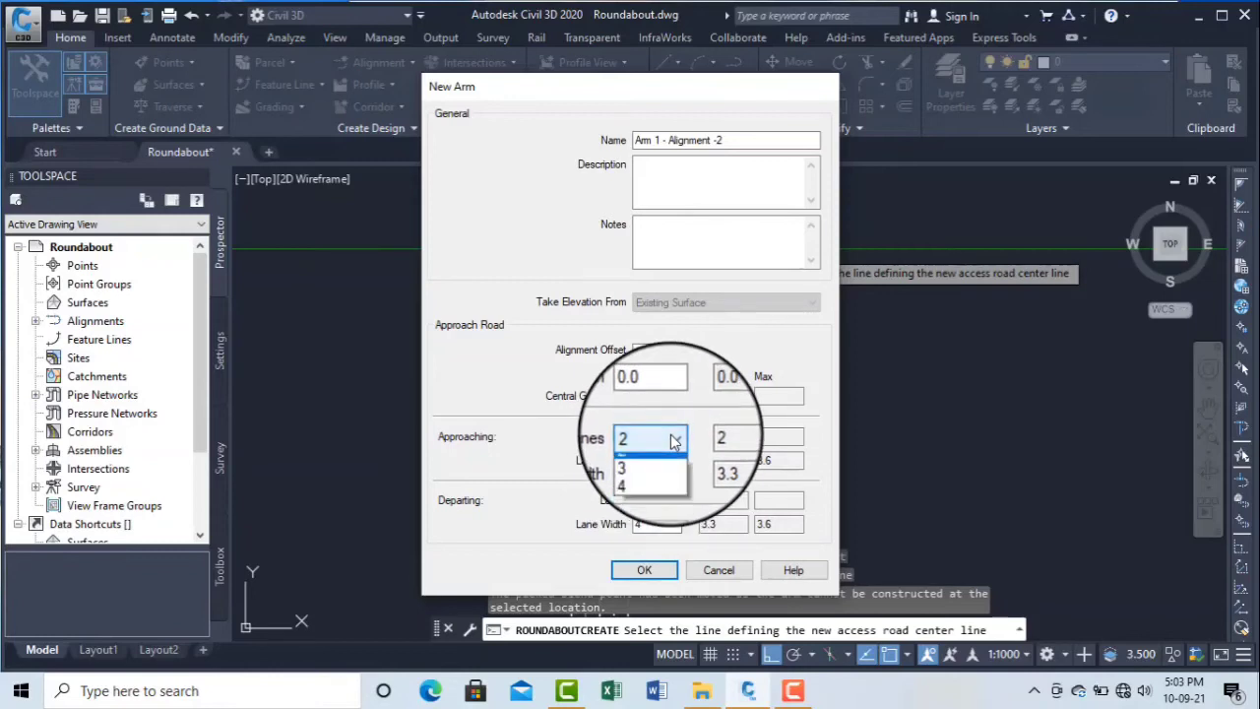
click(648, 481)
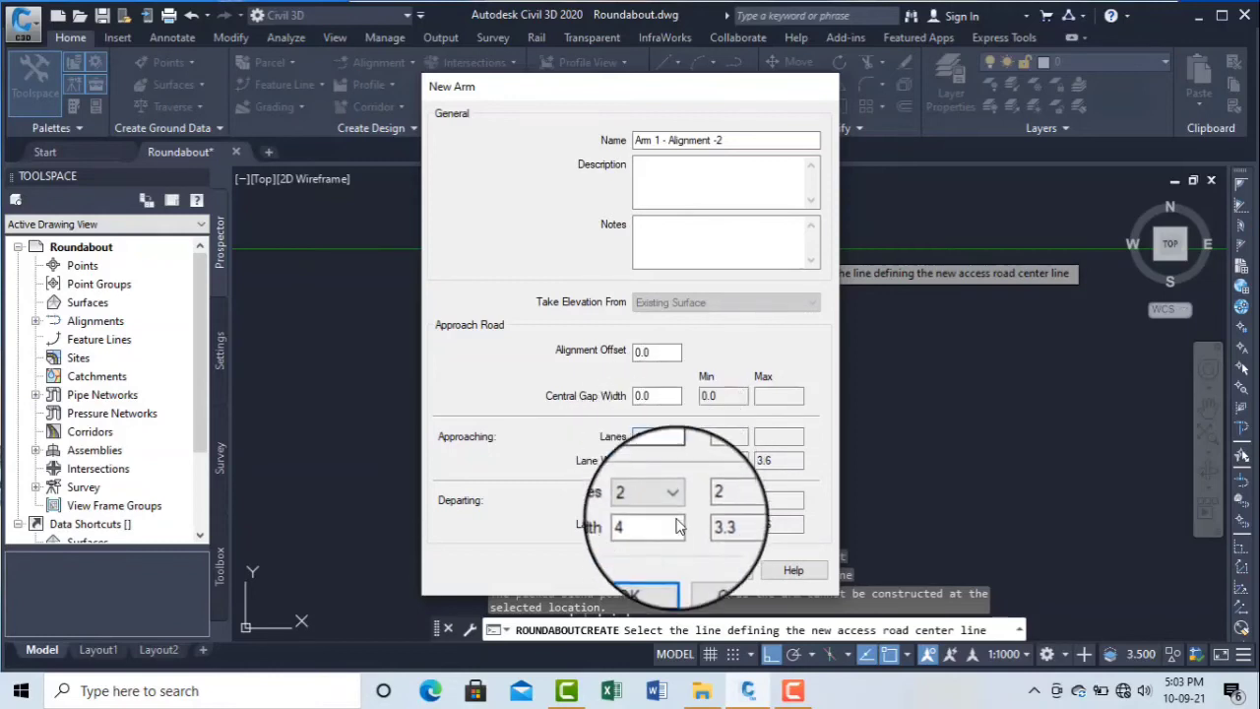
click(645, 573)
scroll(745, 407, down, 1)
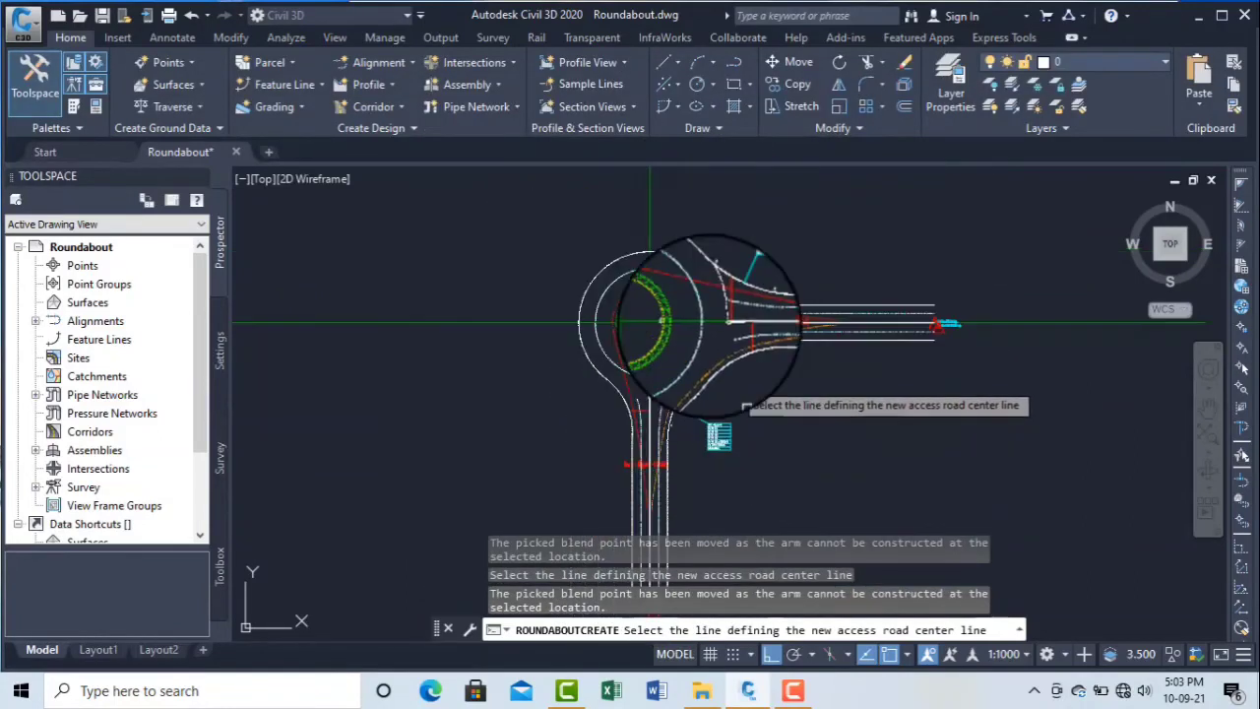
Add a north arm along the vertical alignment with approaching and departing lane widths of 4.
click(650, 207)
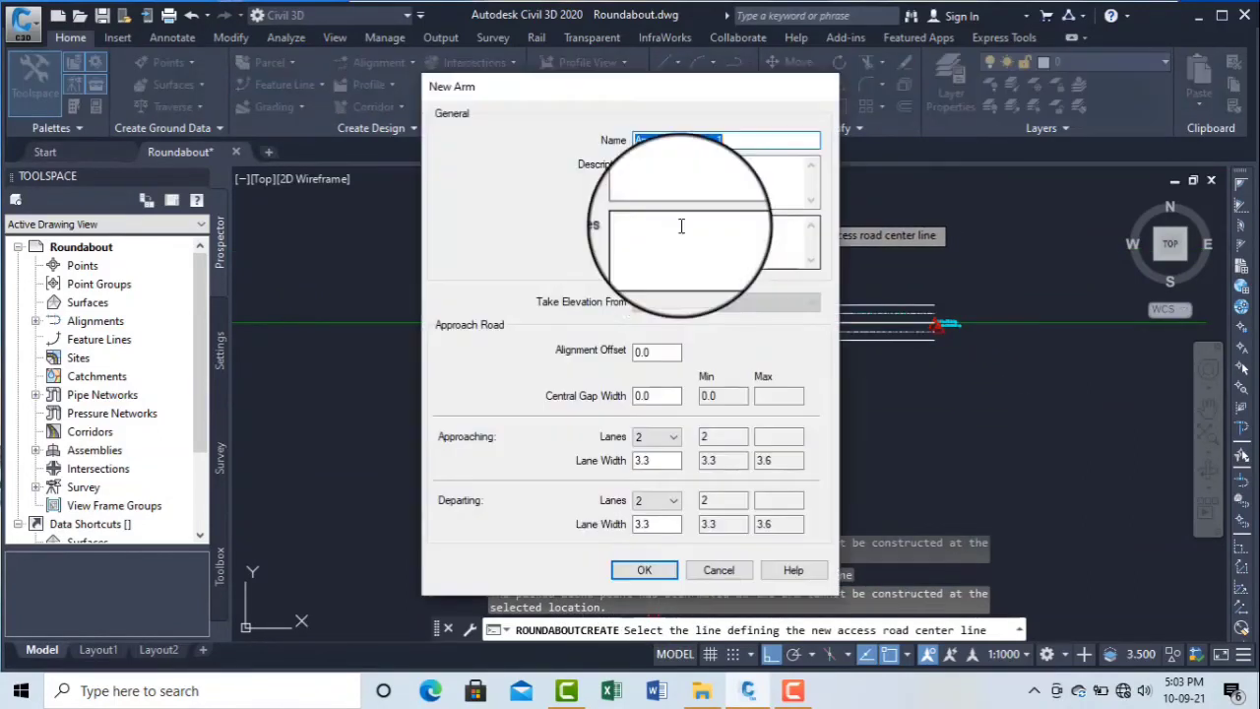
double_click(652, 460)
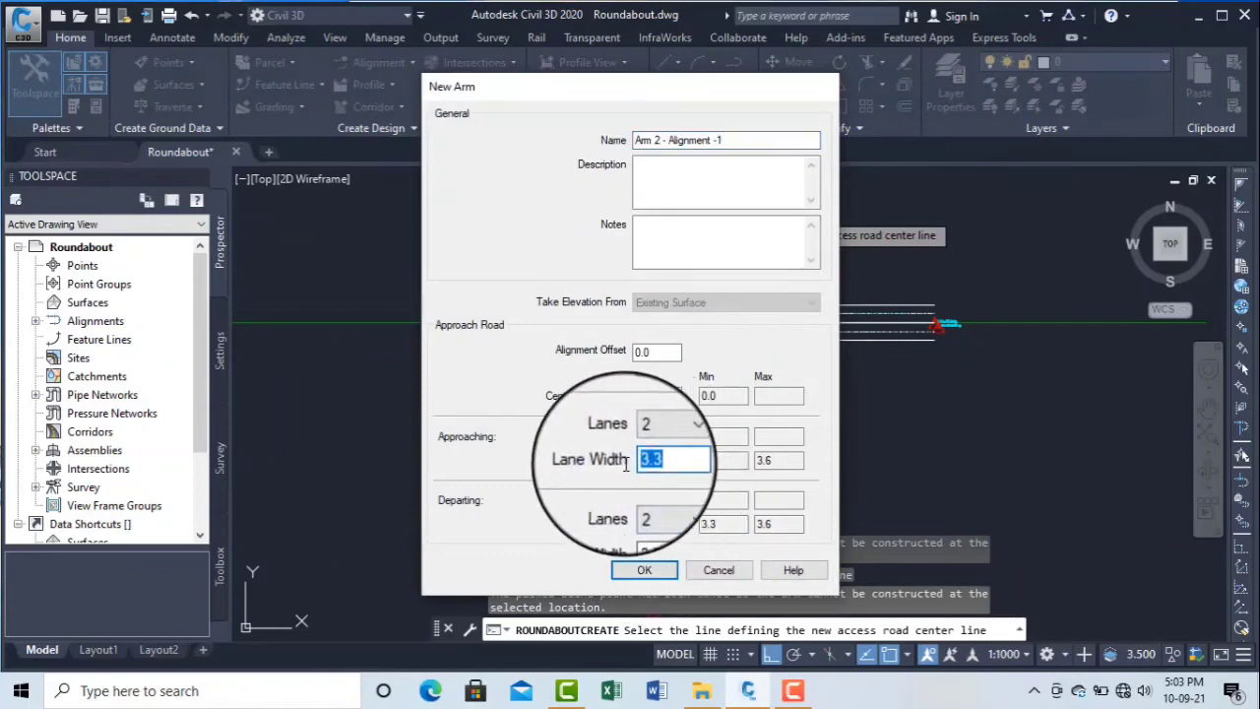
text(4)
double_click(651, 522)
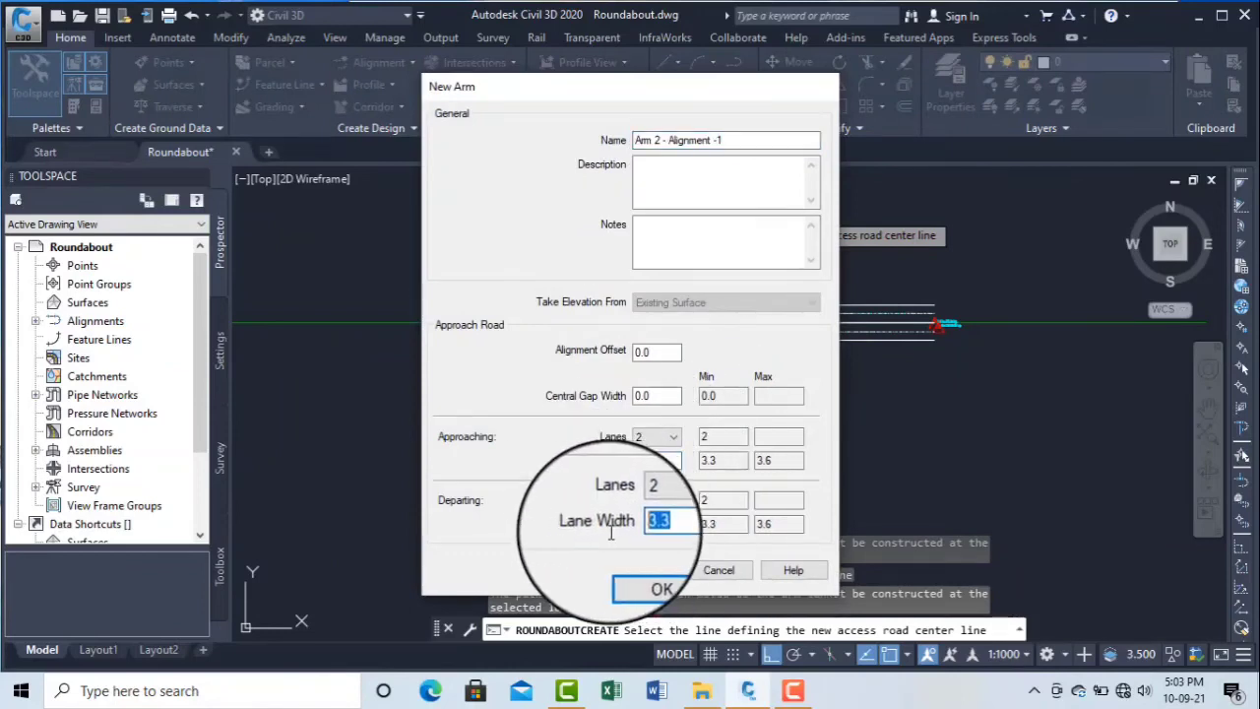
text(4)
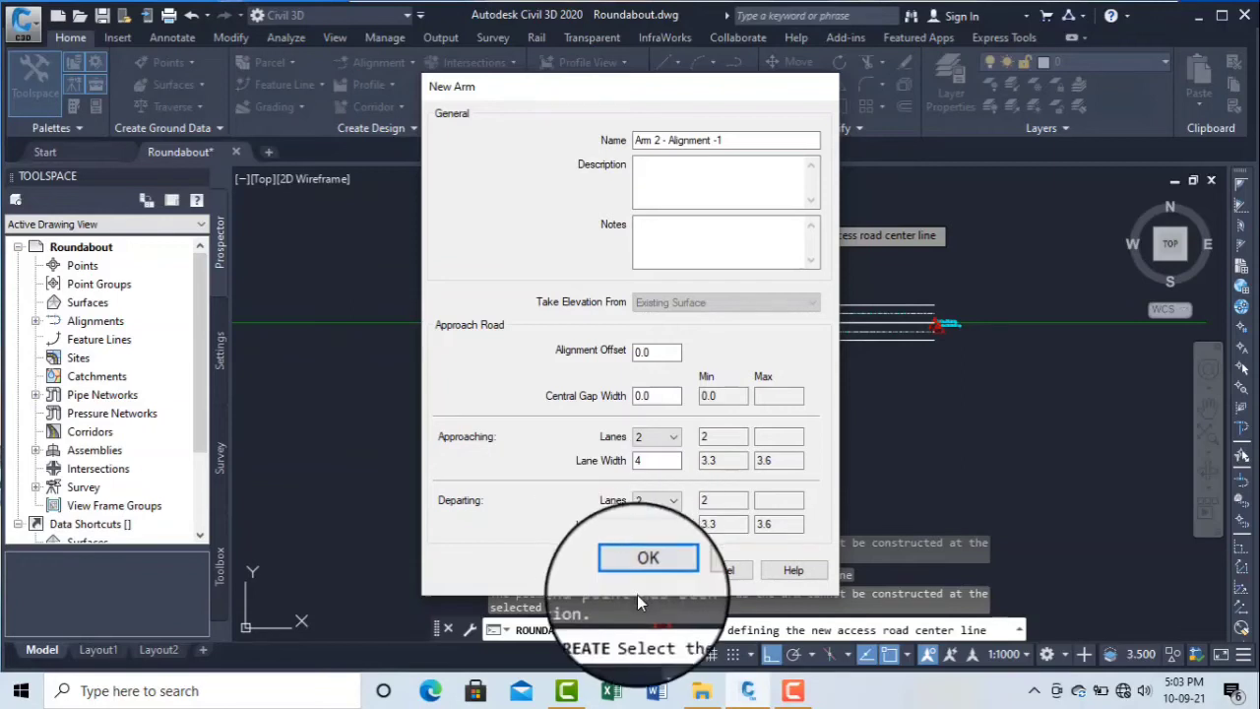
click(645, 589)
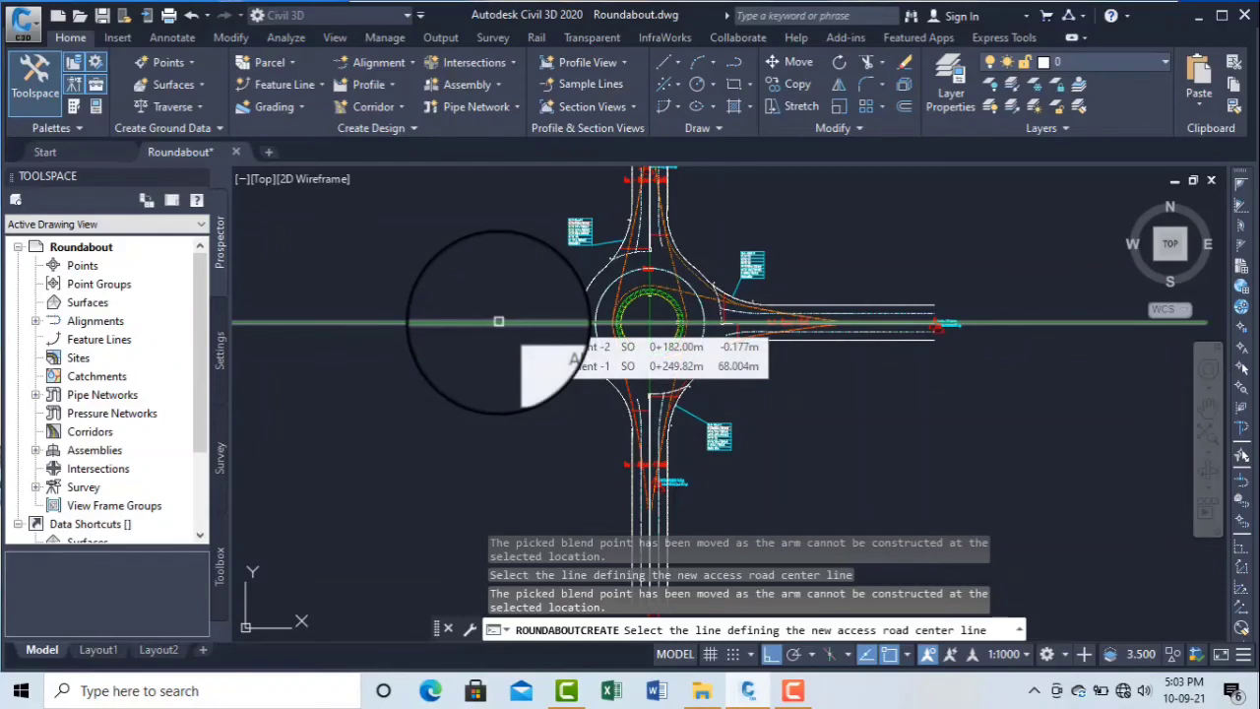
Finish creating the roundabout with its south, east and north arms and clear the selection.
click(497, 319)
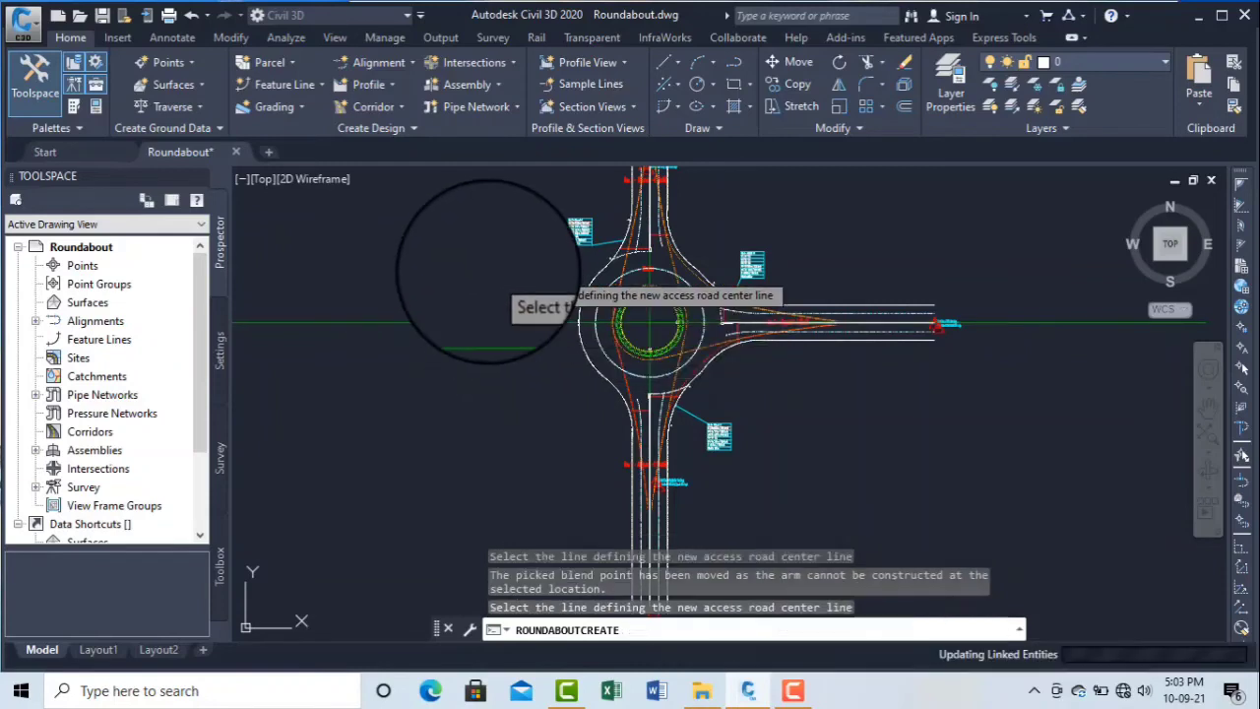
key(Return)
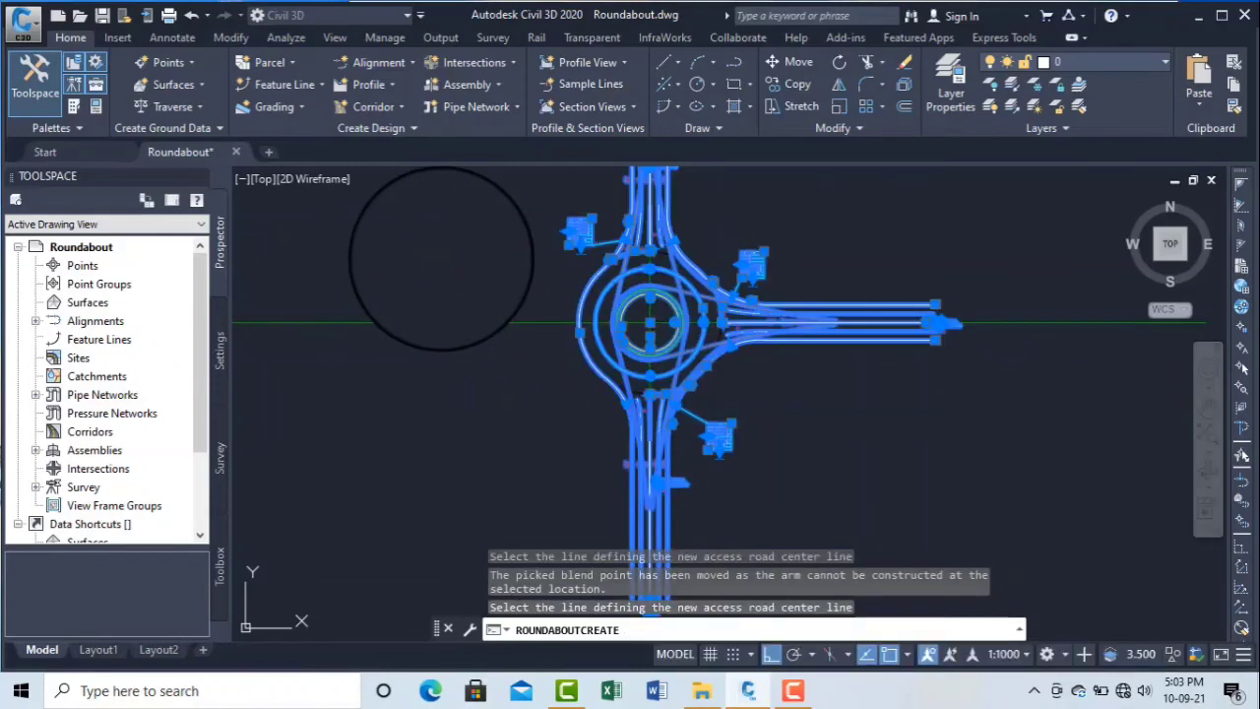
scroll(640, 307, up, 3)
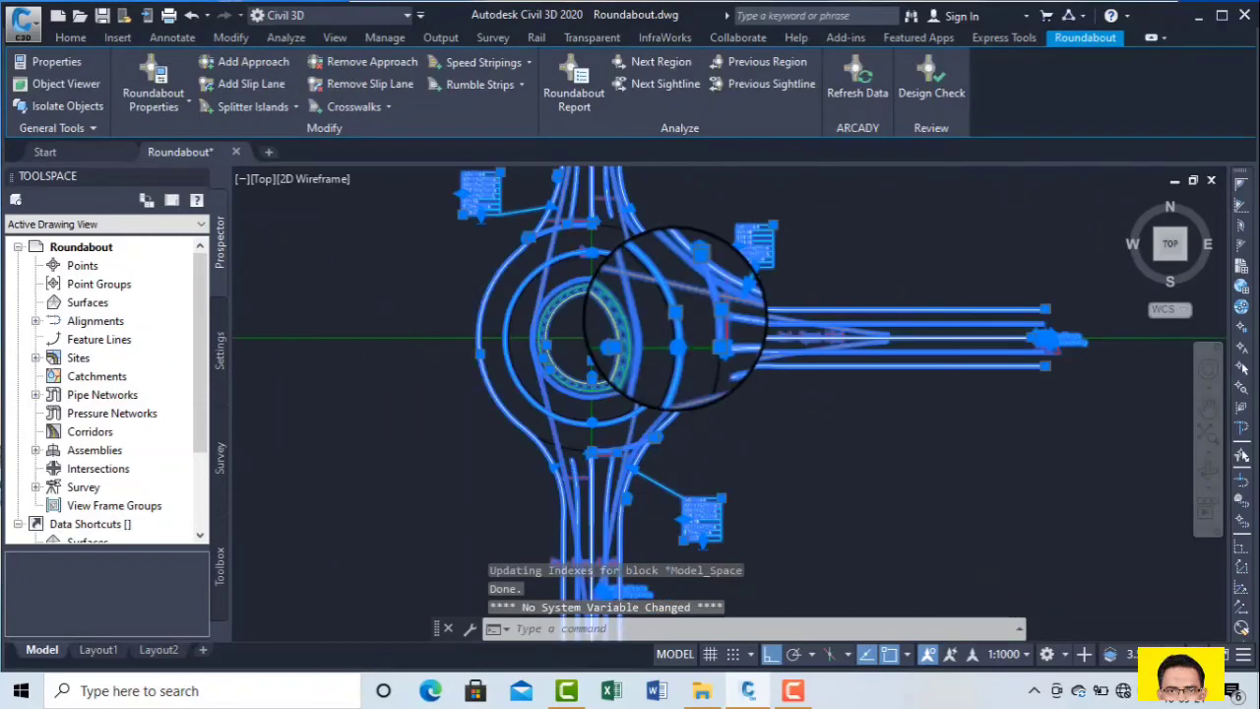
scroll(661, 337, up, 2)
middle_drag(661, 338, 942, 380)
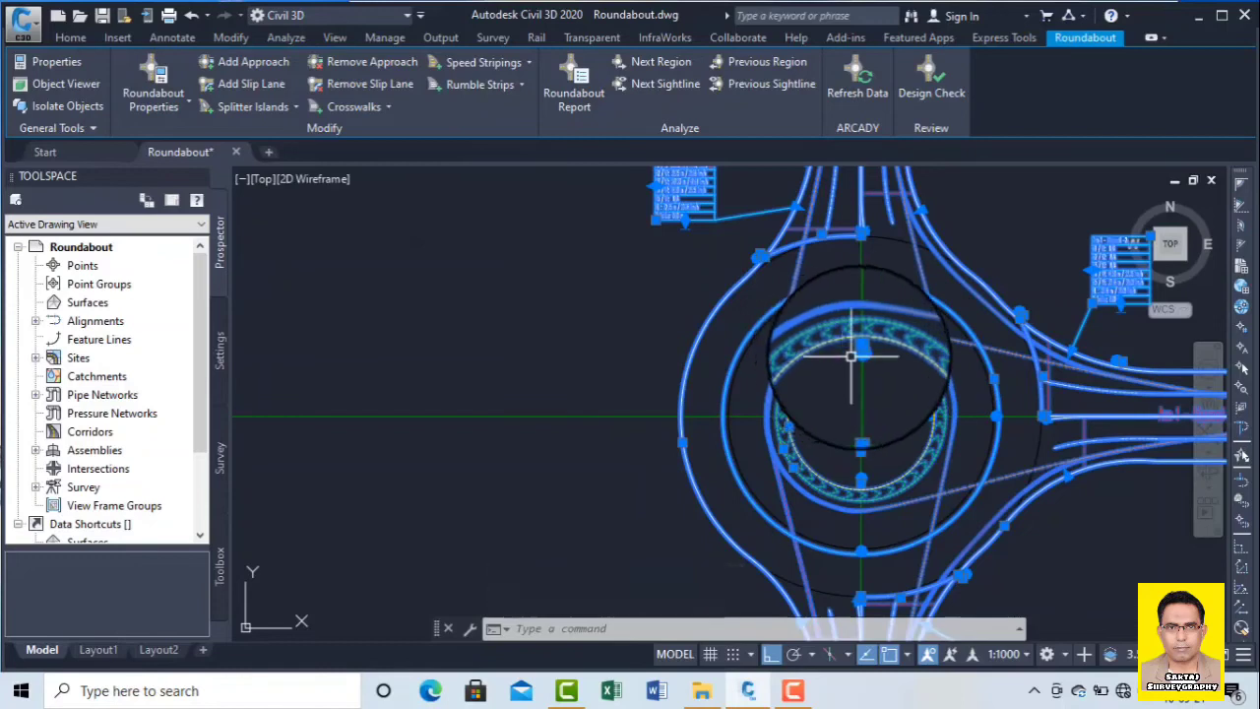
key(Escape)
key(Escape)
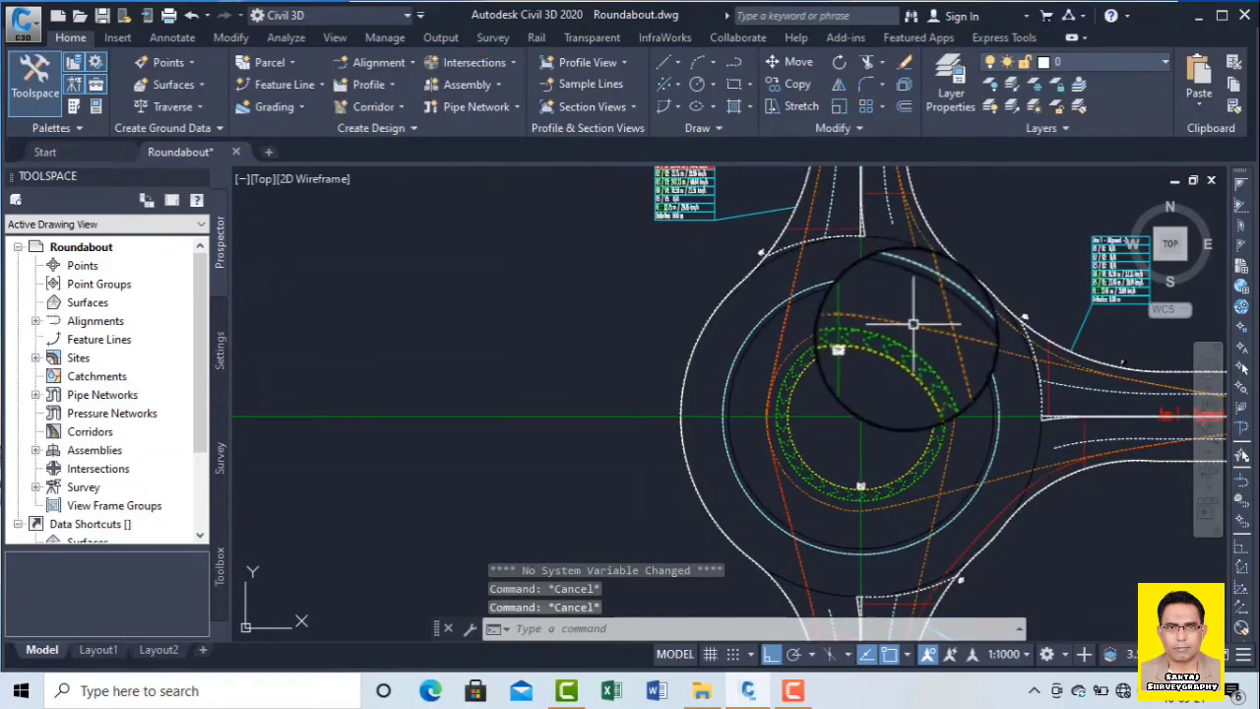
click(866, 340)
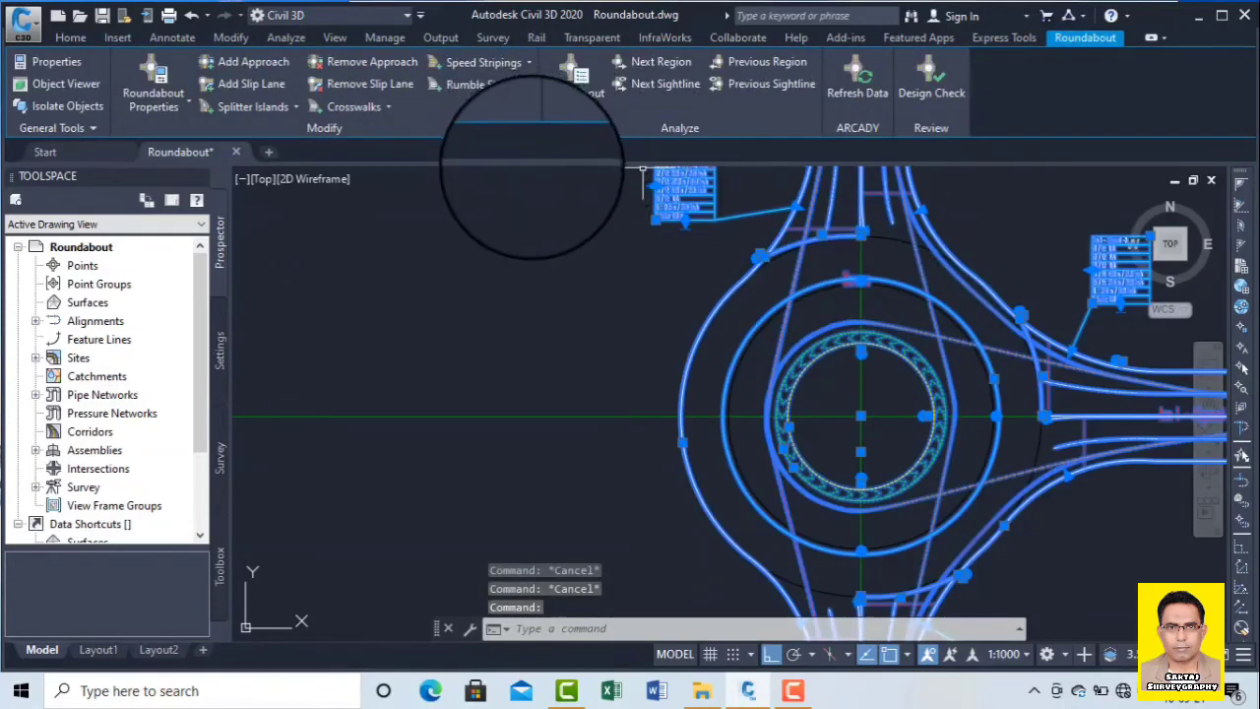
key(Escape)
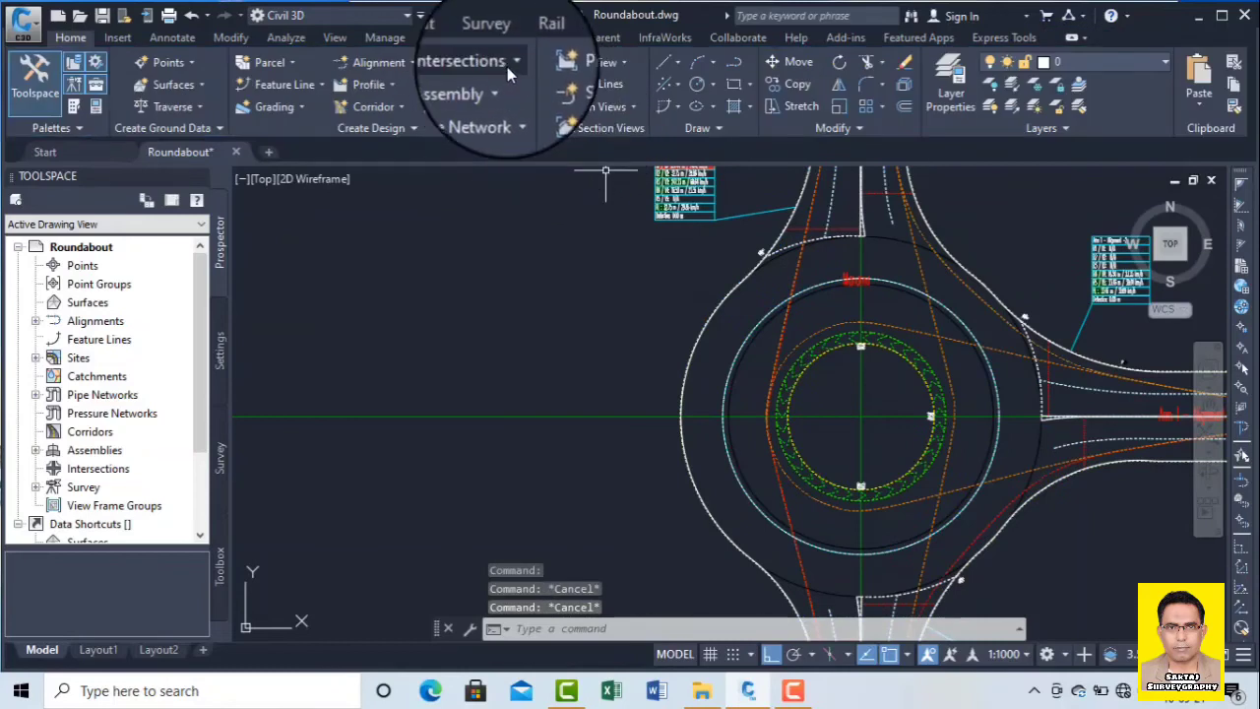
click(507, 66)
click(509, 170)
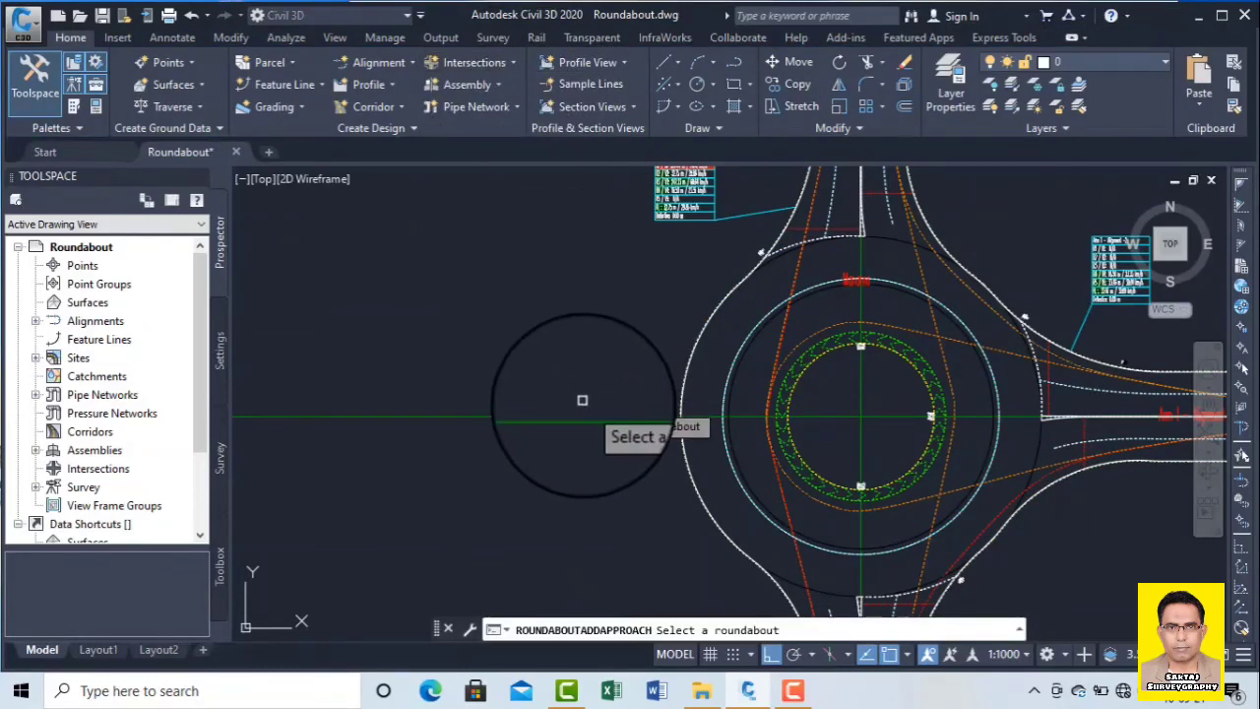
click(507, 64)
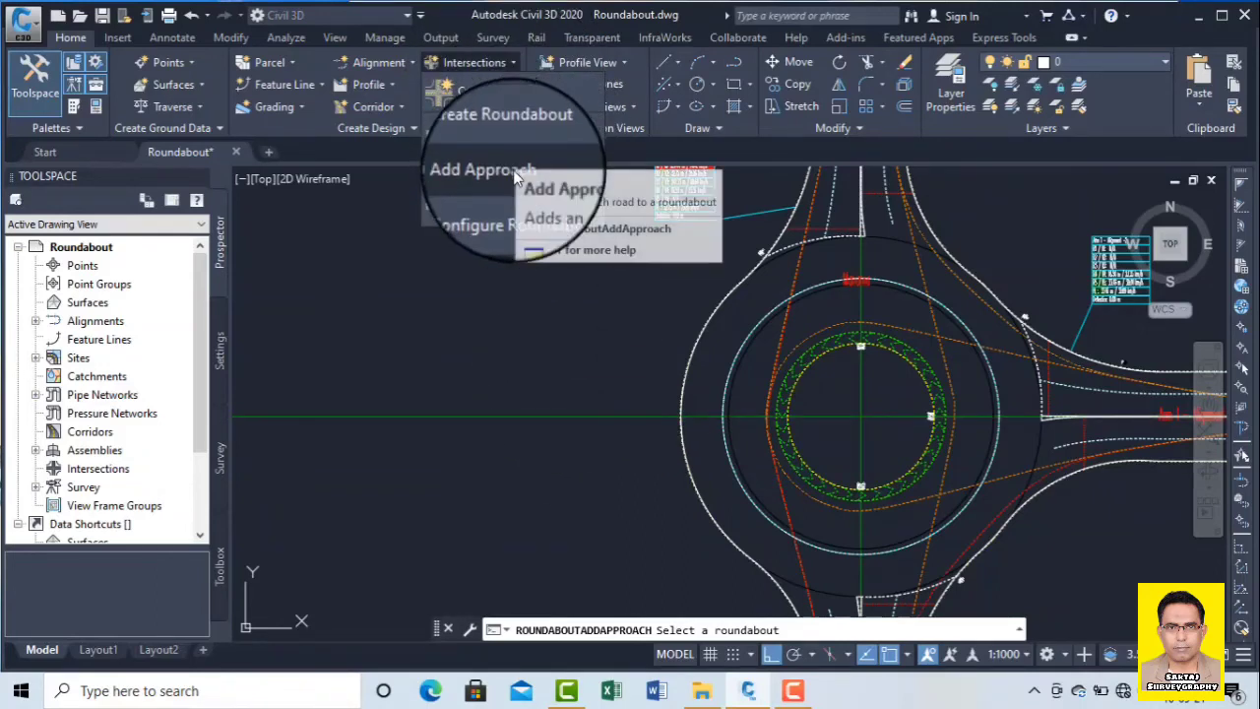
click(491, 174)
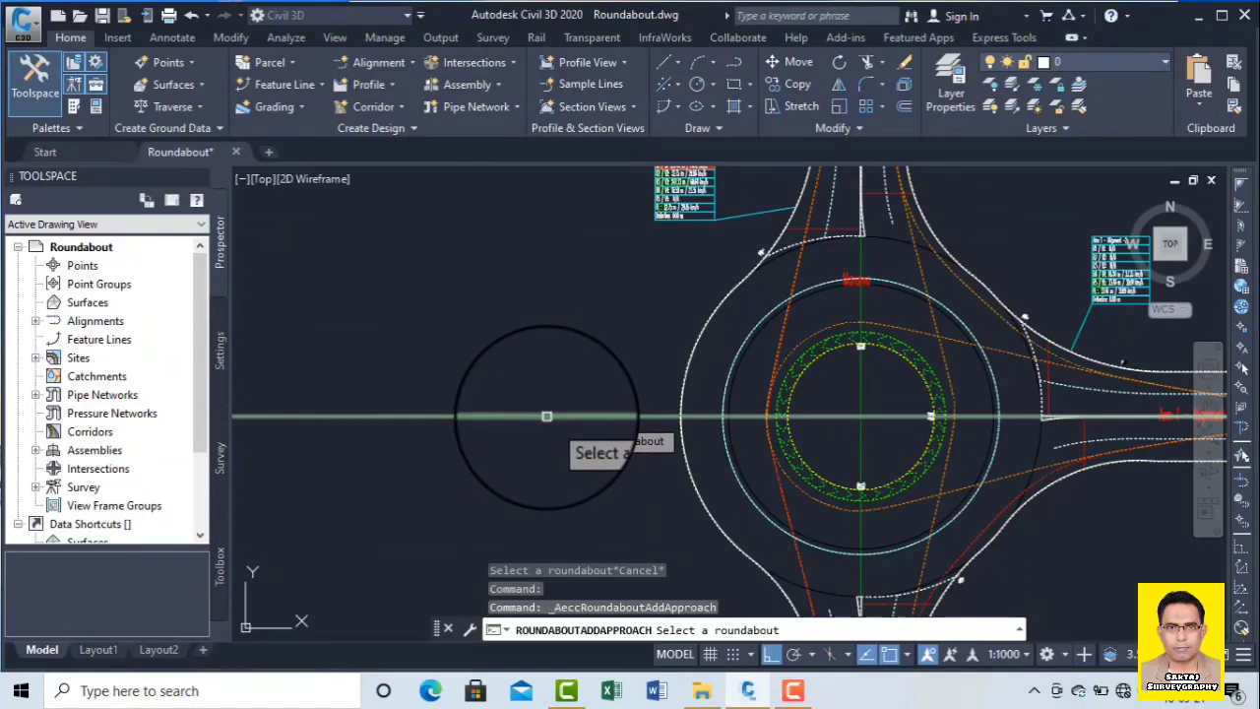
click(550, 417)
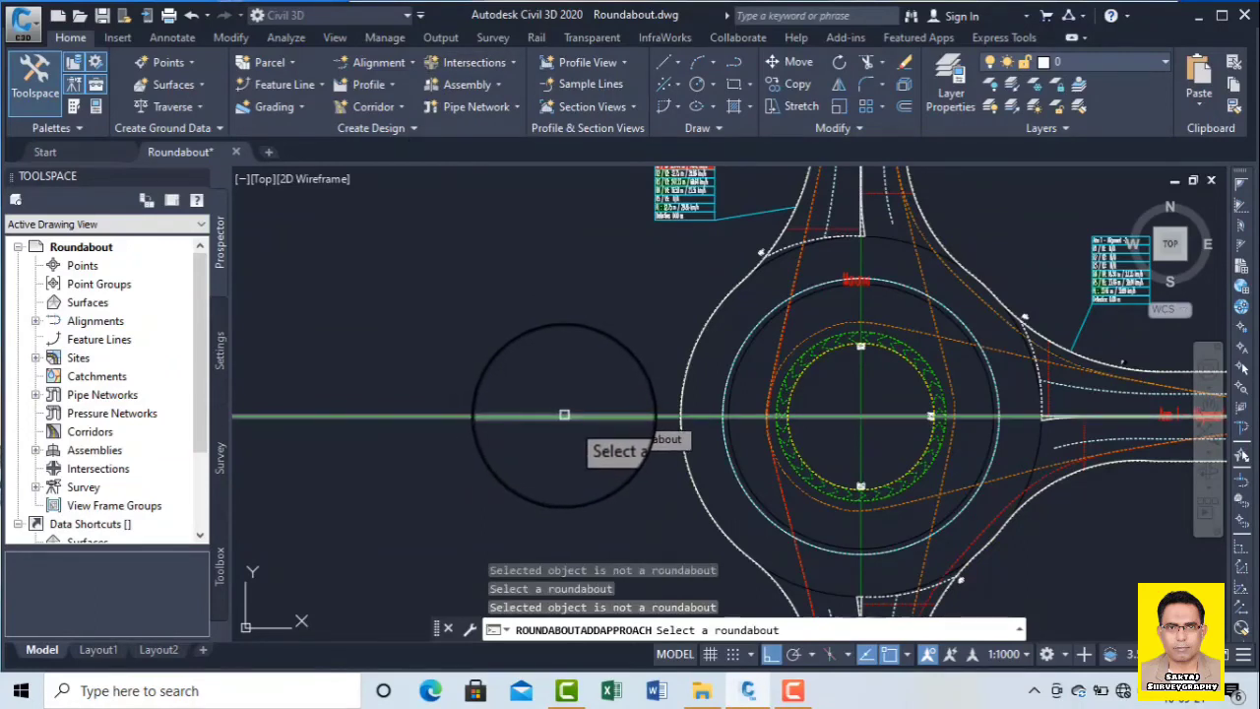
click(804, 360)
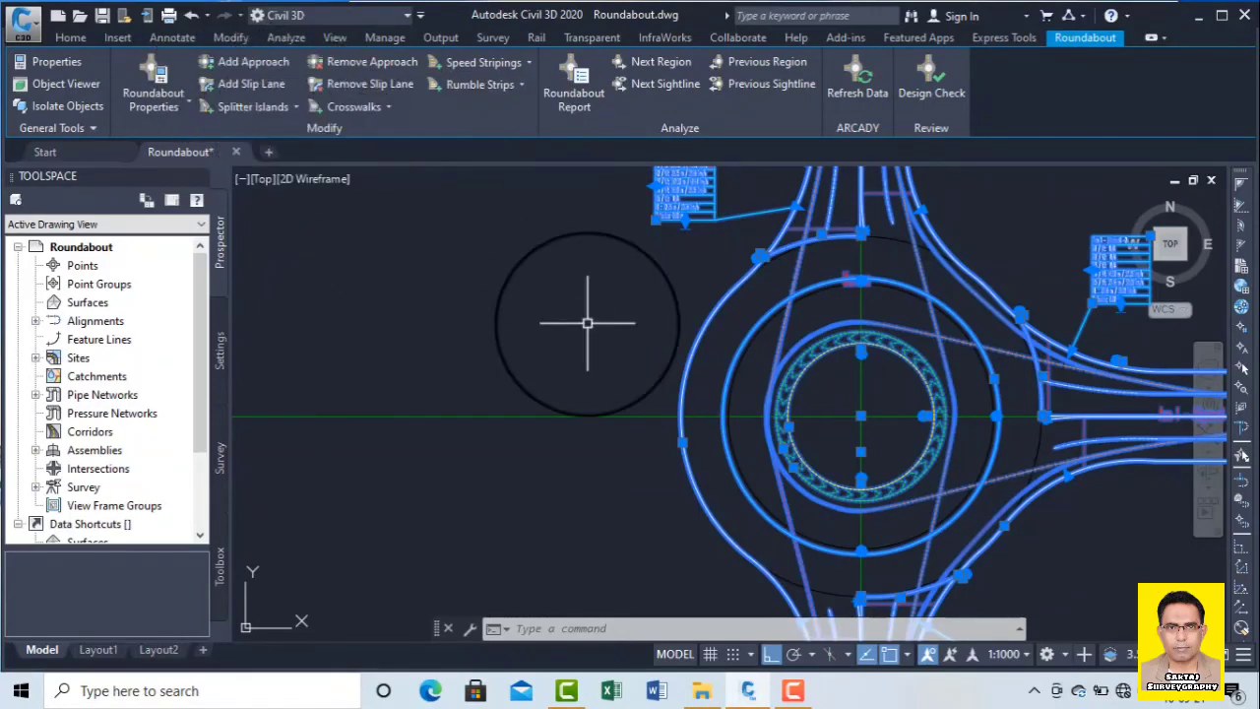
key(Escape)
key(Escape)
key(Escape)
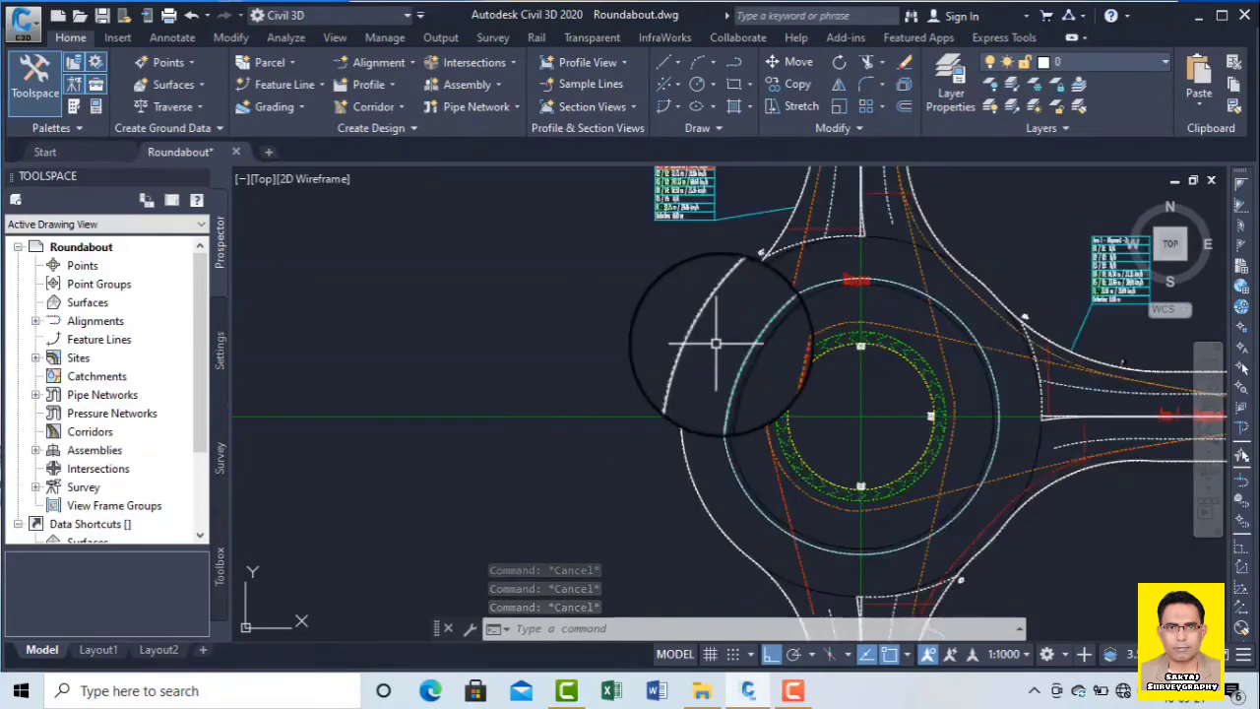
Add a west approach to the existing roundabout along the horizontal alignment with lane widths of 4.
click(816, 340)
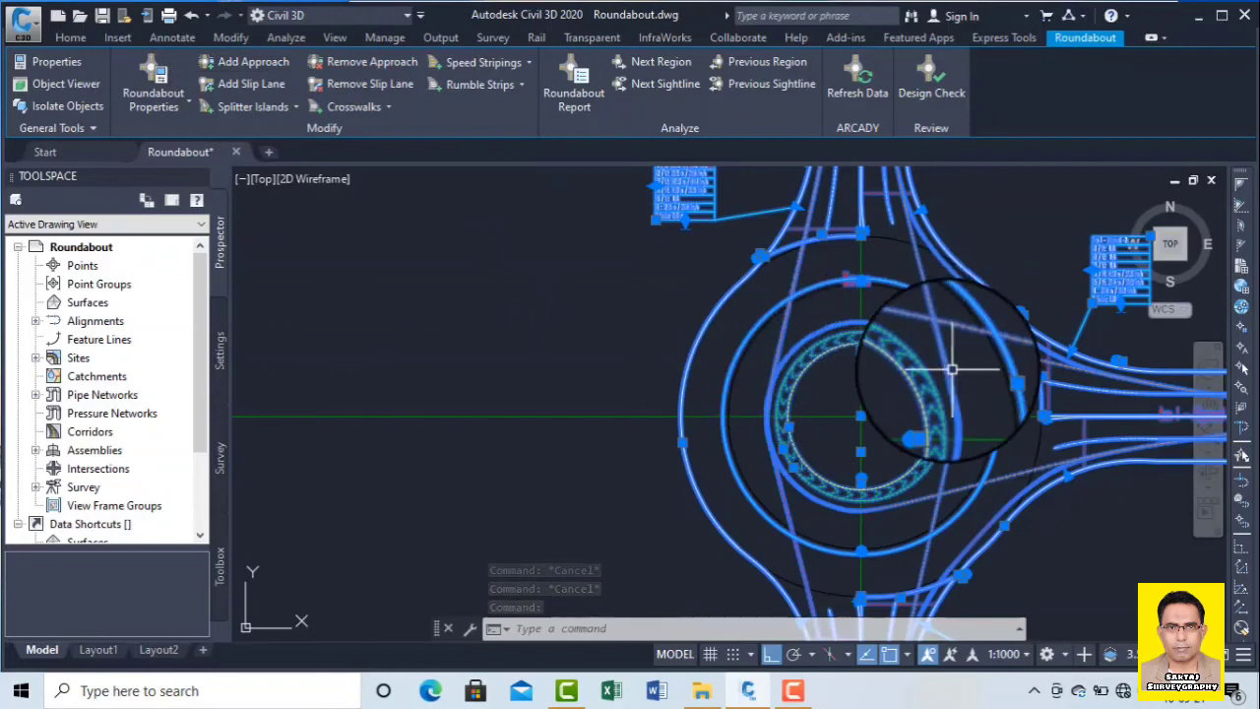
click(266, 64)
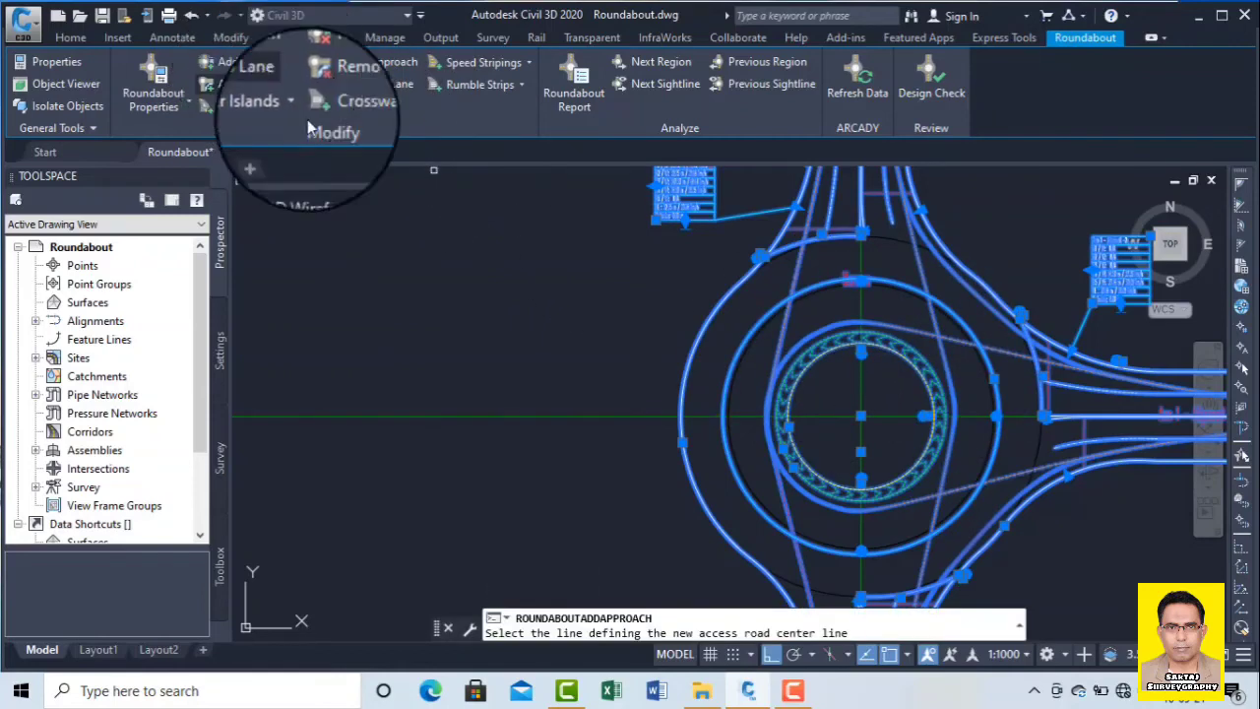
click(476, 417)
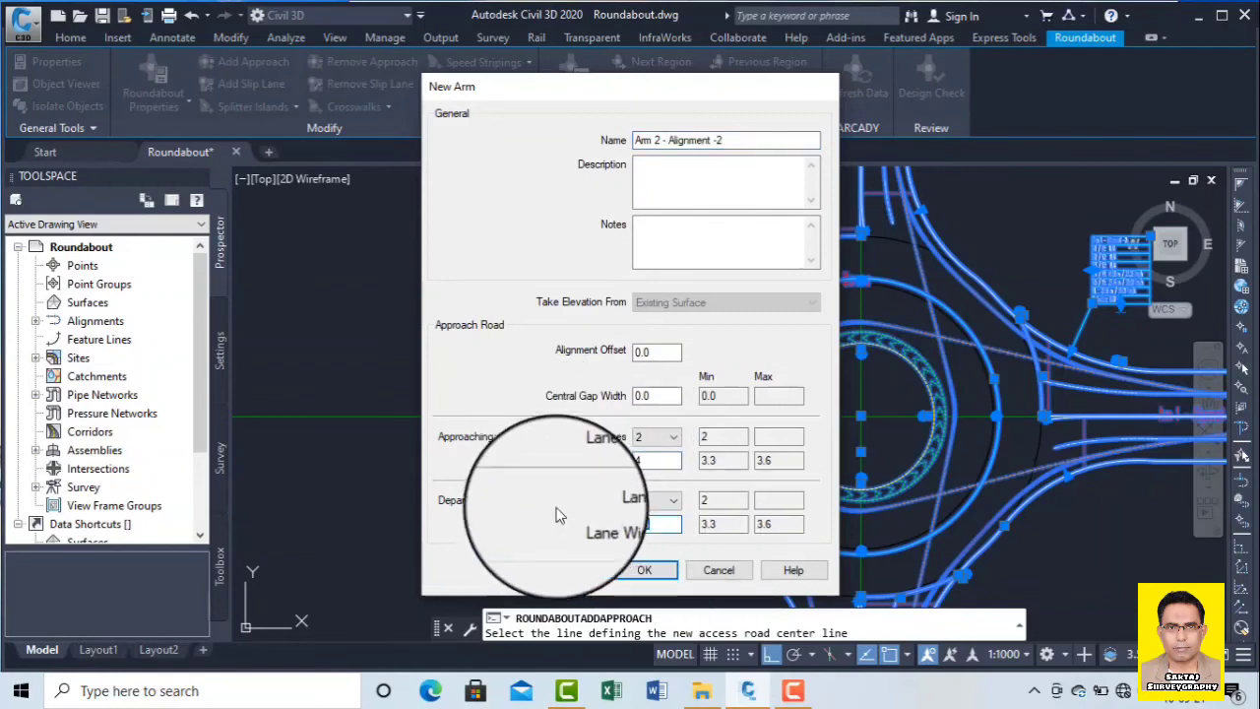
click(654, 572)
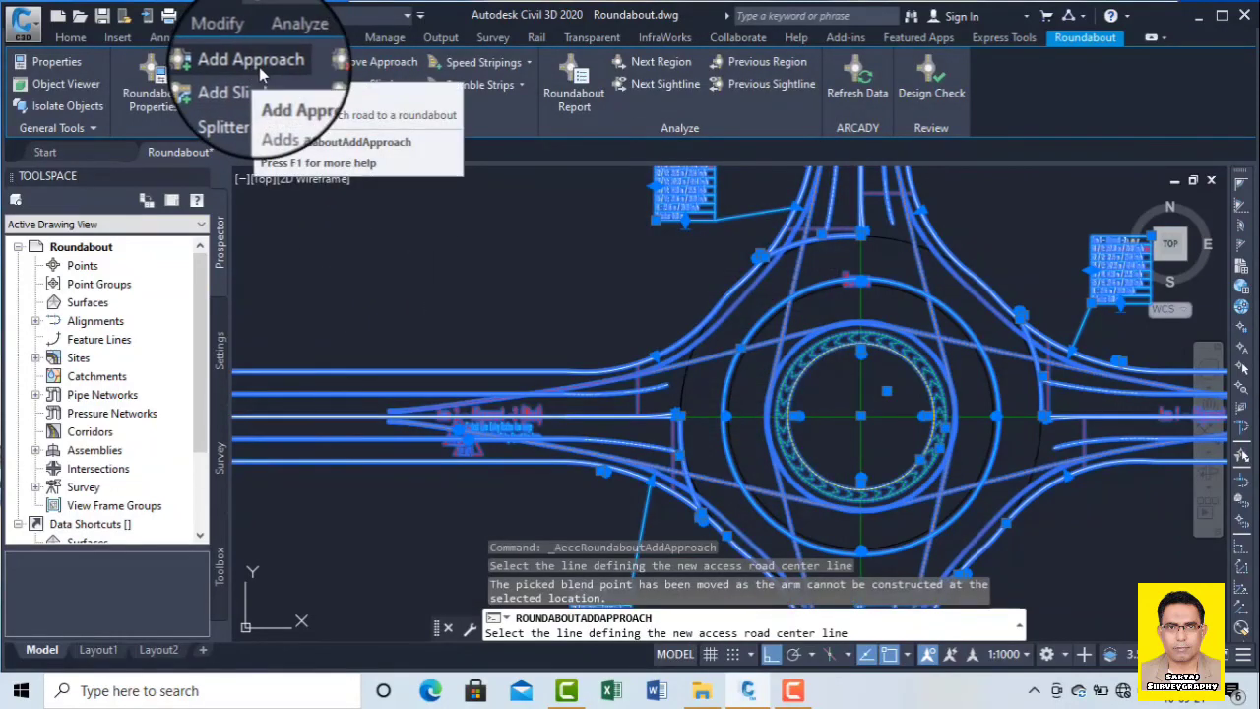
Clear the selection and examine the roundabout's overall layout and its four arms.
scroll(447, 259, down, 6)
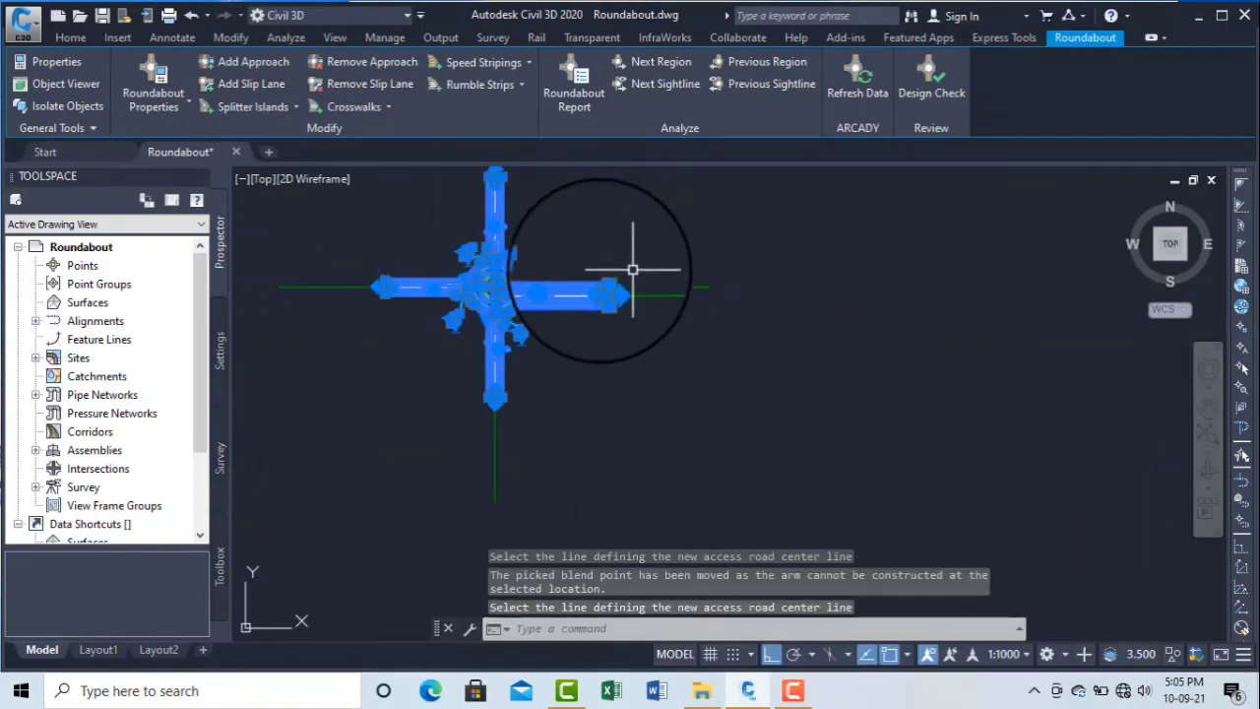
scroll(481, 278, up, 6)
middle_drag(481, 278, 622, 401)
key(Escape)
key(Escape)
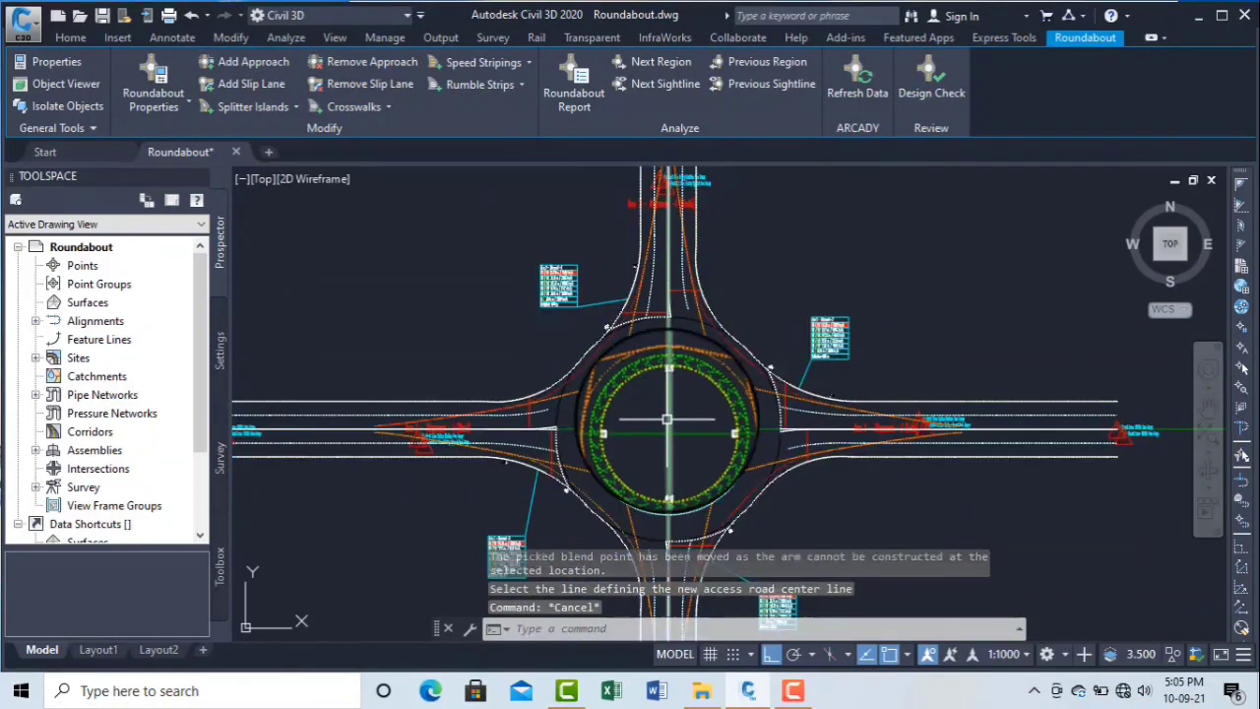
scroll(630, 399, up, 2)
scroll(640, 394, down, 3)
scroll(657, 391, up, 2)
middle_drag(656, 391, 748, 381)
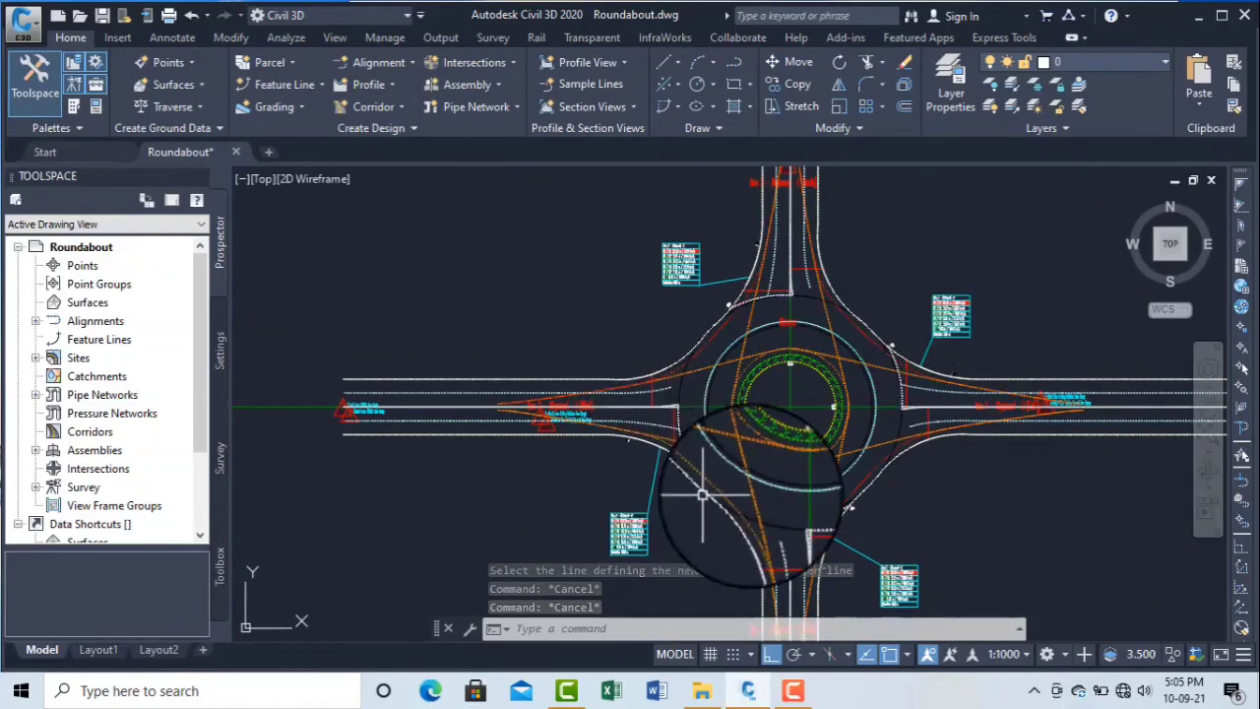
click(793, 691)
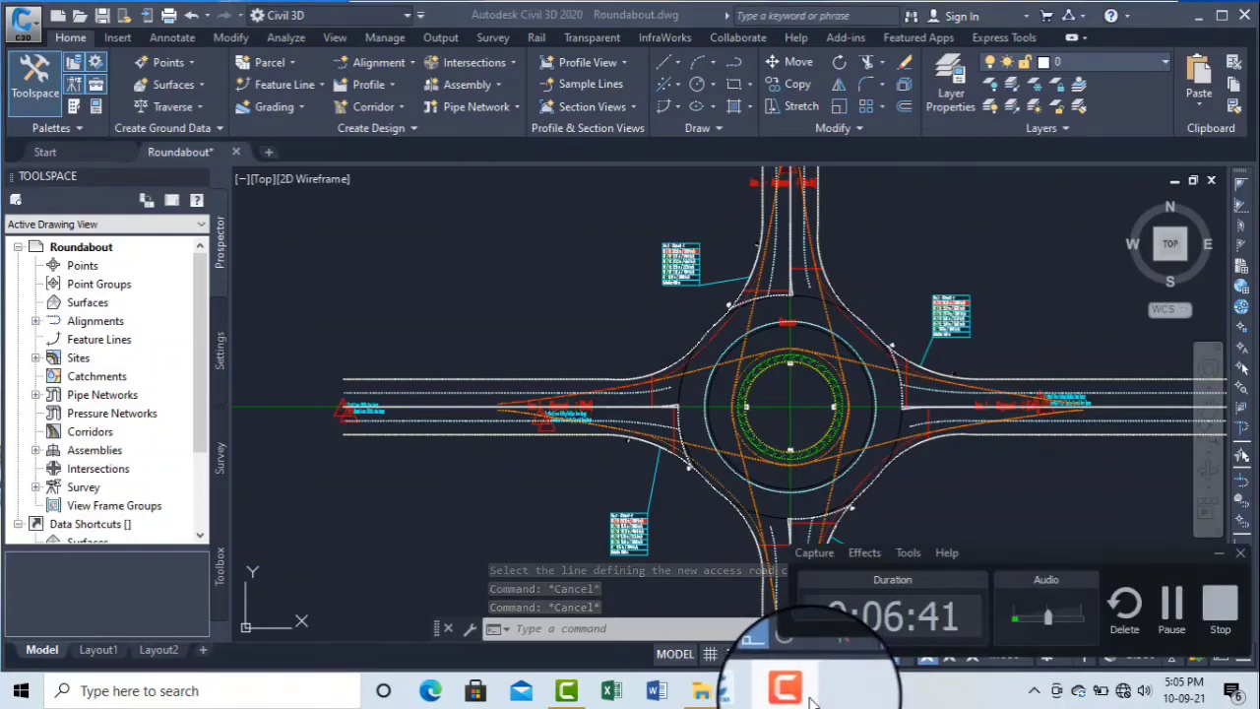
click(794, 691)
click(795, 691)
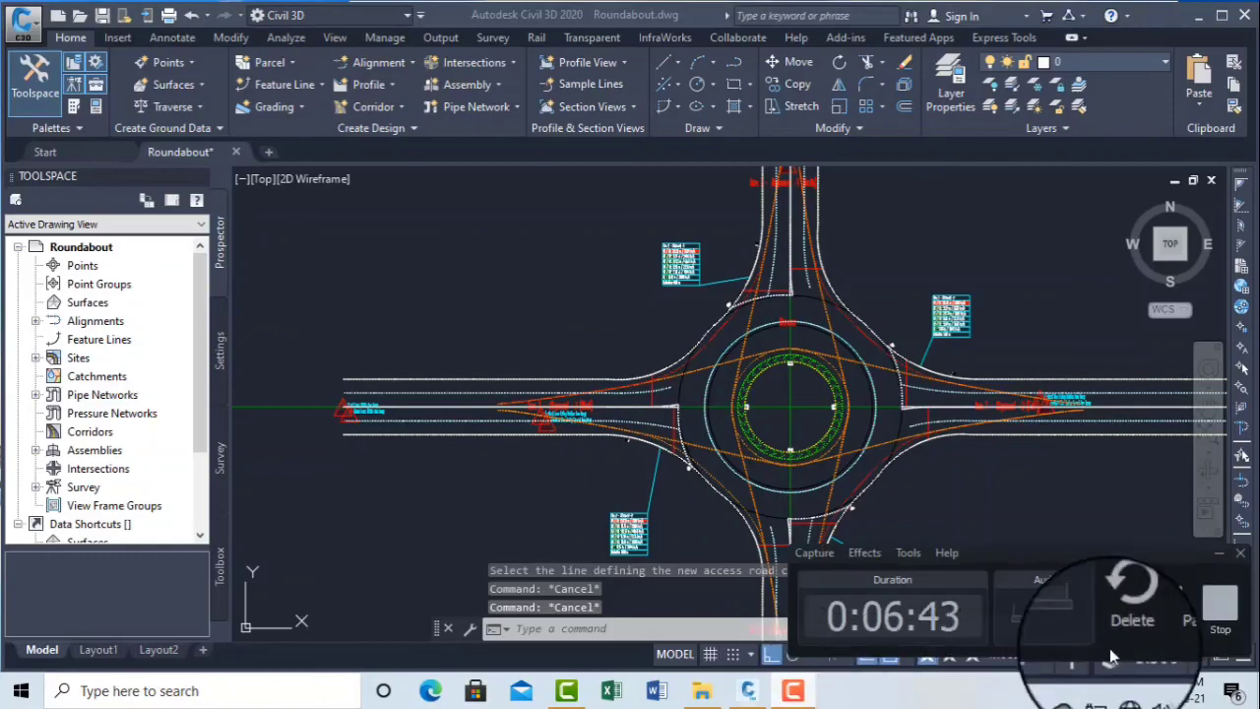
click(1215, 610)
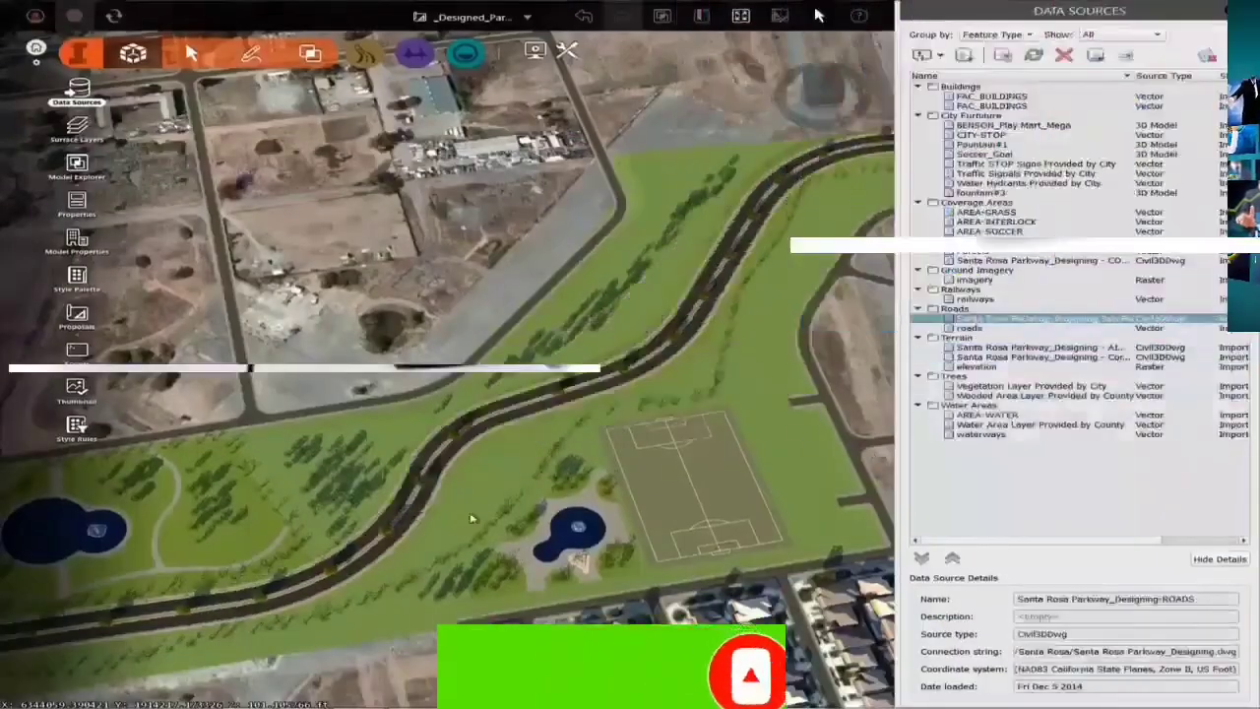